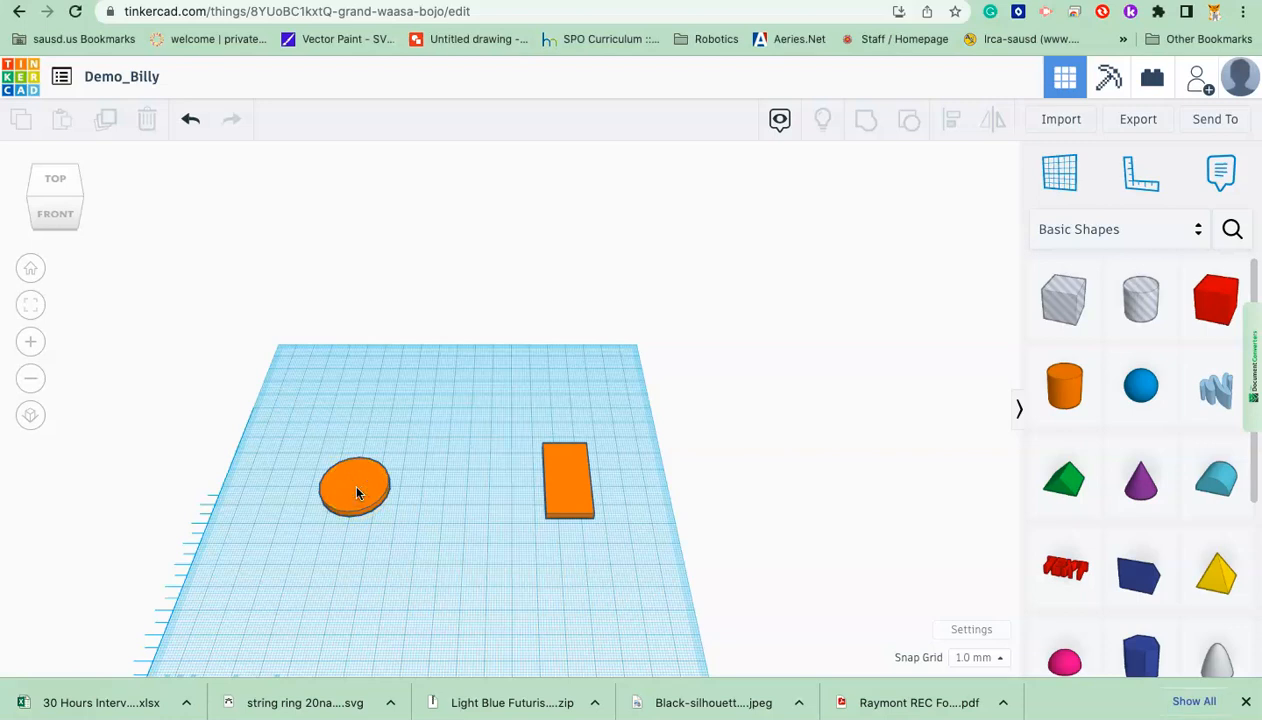
Step: Delete the two orange shapes and place a solid box at the back-left corner of the workplane
click(357, 491)
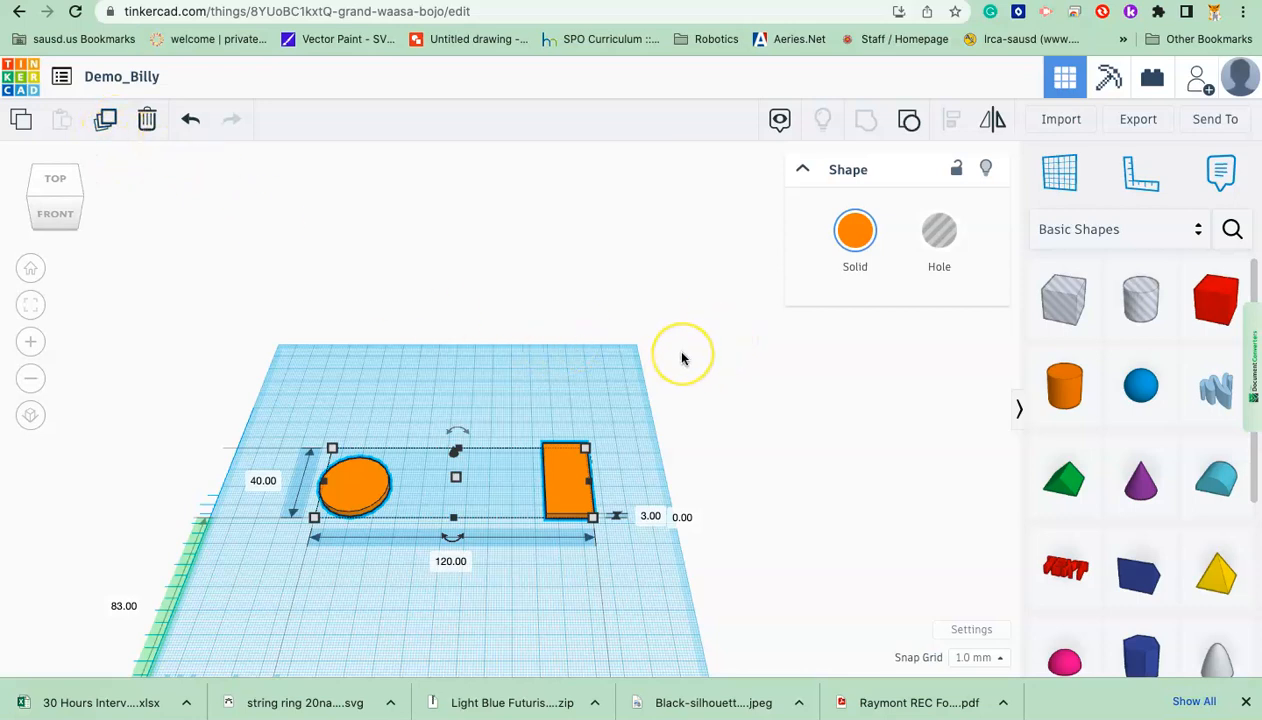
key(Delete)
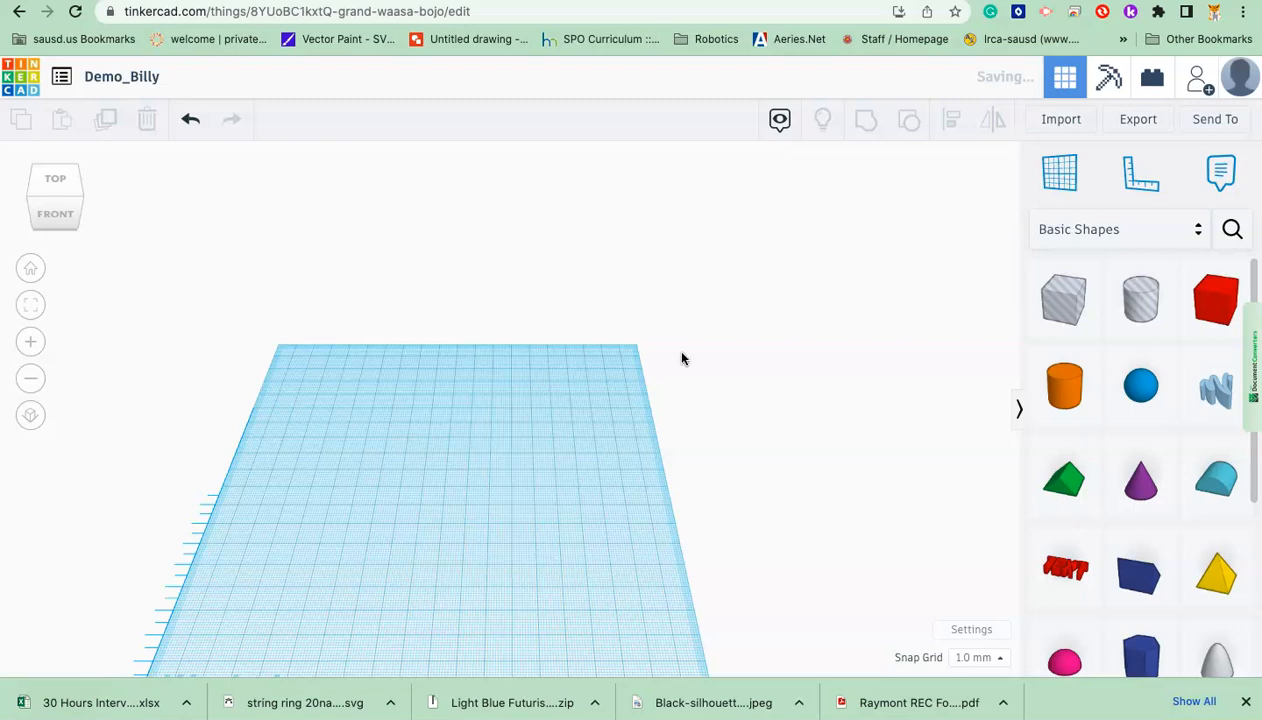
drag(1213, 300, 314, 385)
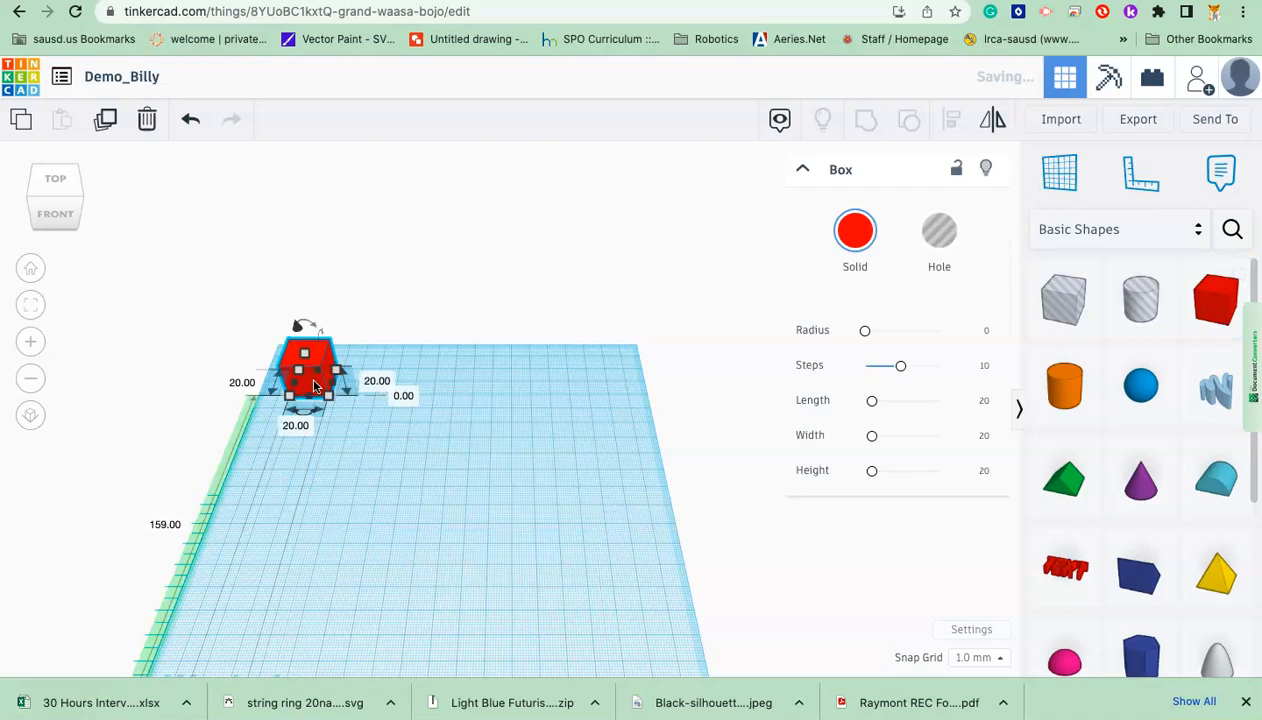
Step: Make the box a 5 mm high plate about 163 by 142 mm and shift it slightly toward the workplane's back edge
click(377, 381)
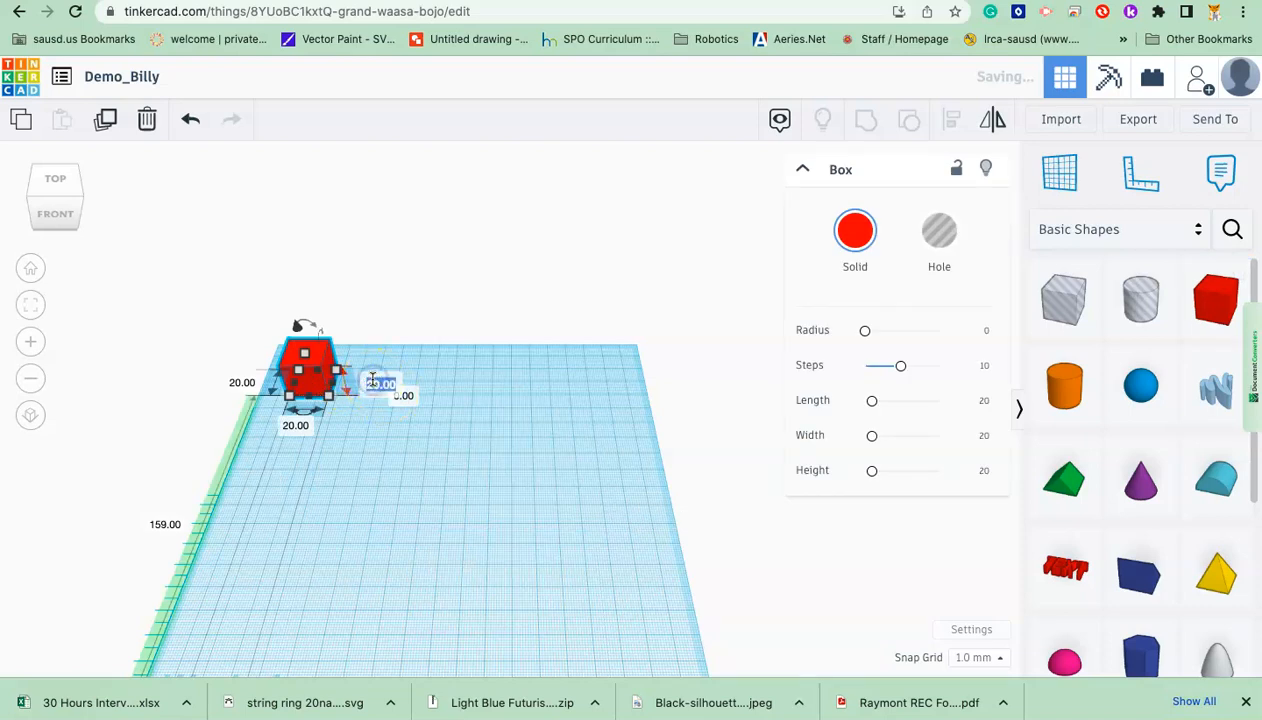
text(5)
key(Return)
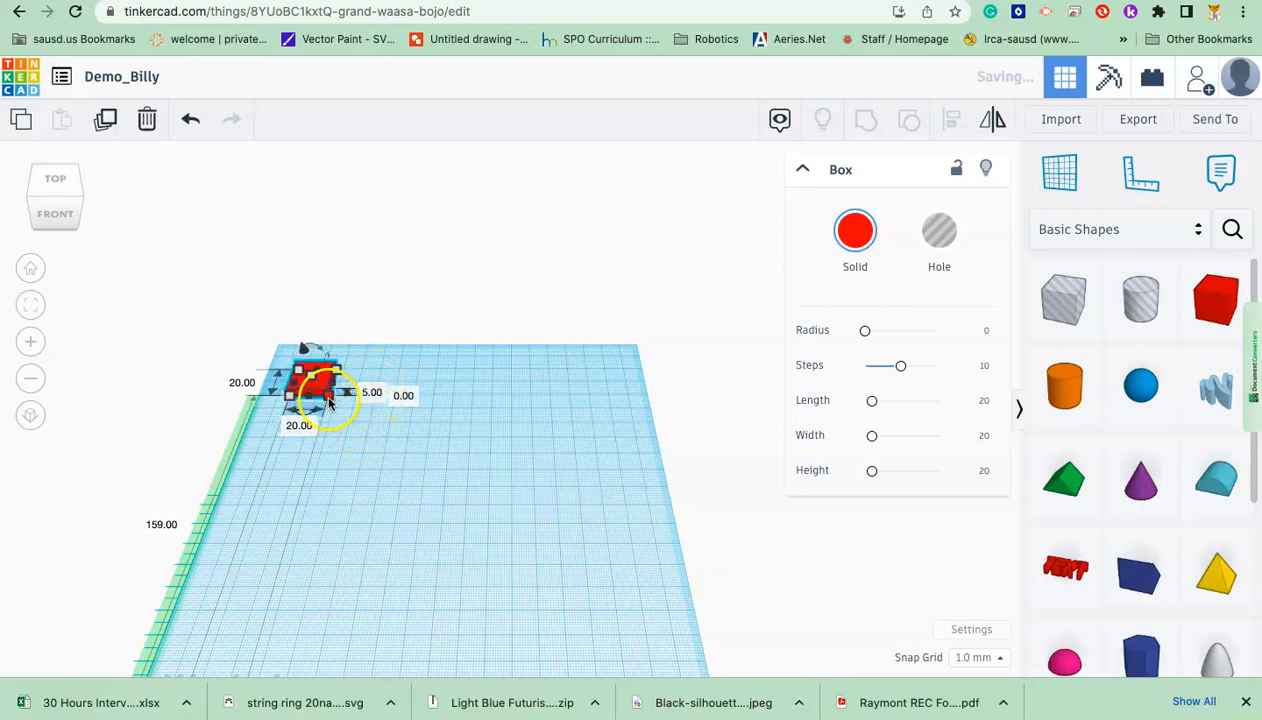
drag(328, 399, 642, 622)
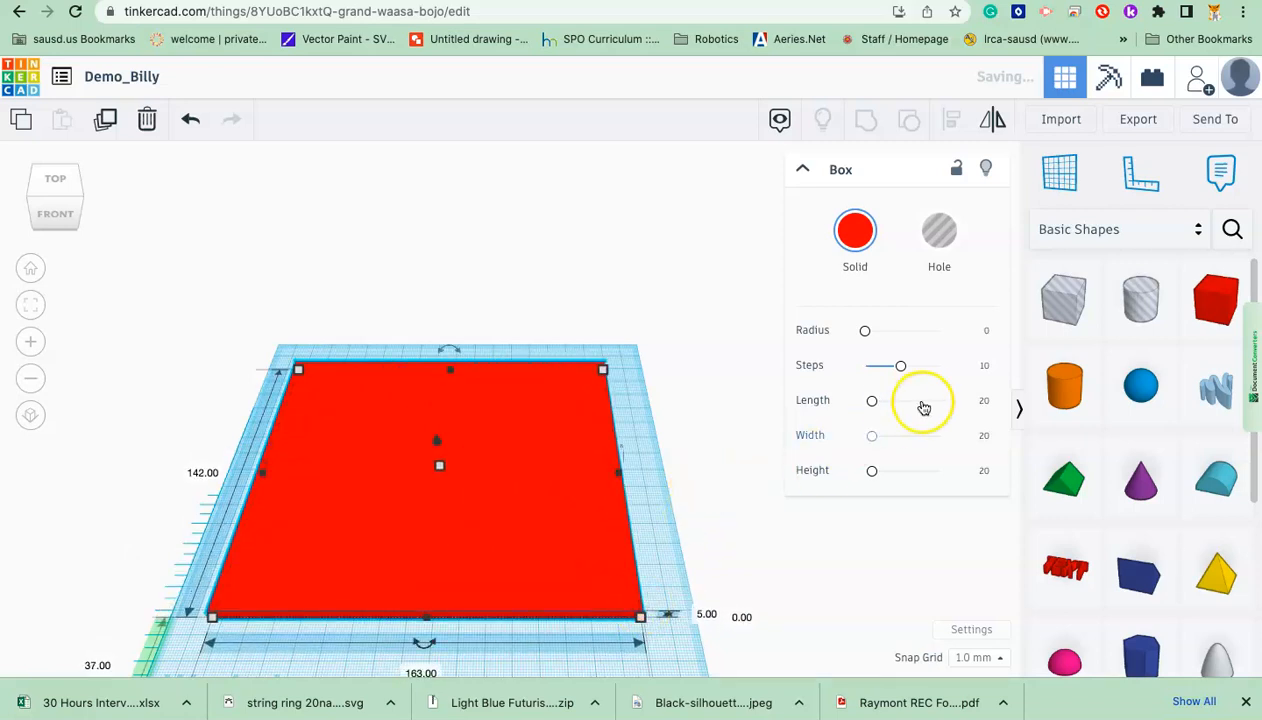
drag(467, 494, 473, 456)
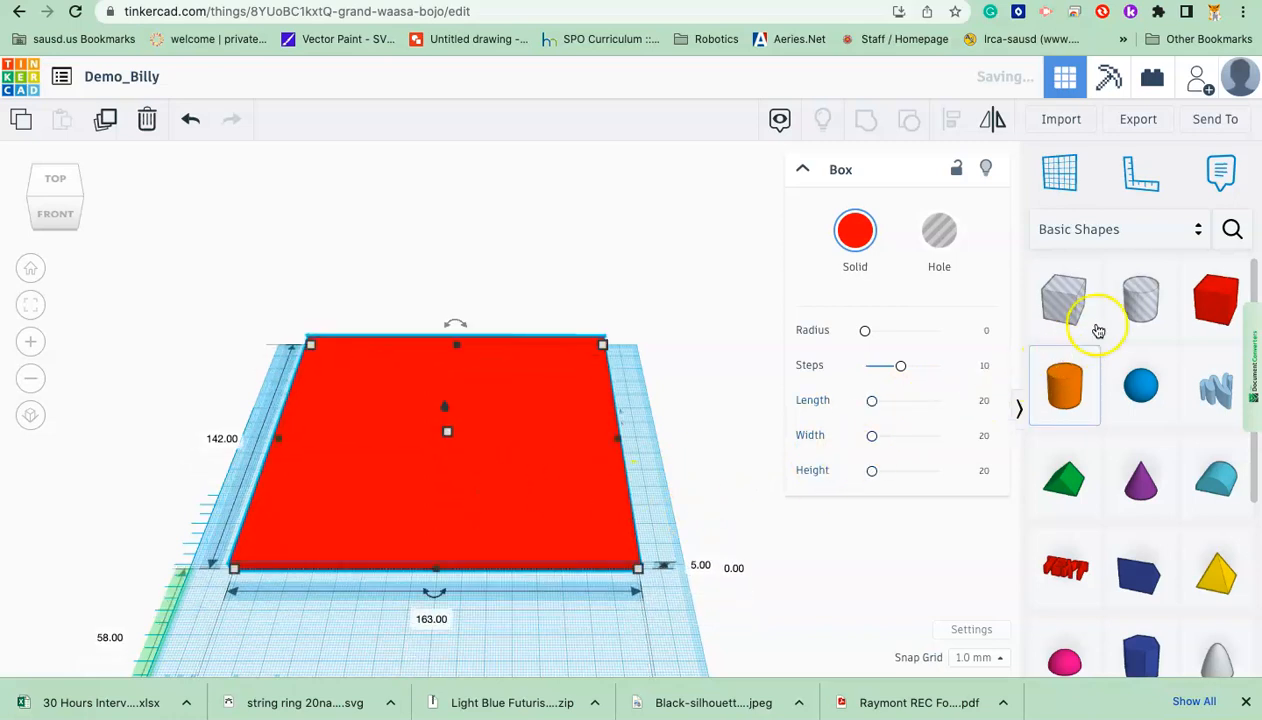
Step: Add a cylinder hole shape and position it on the back-left corner of the red plate
click(1142, 303)
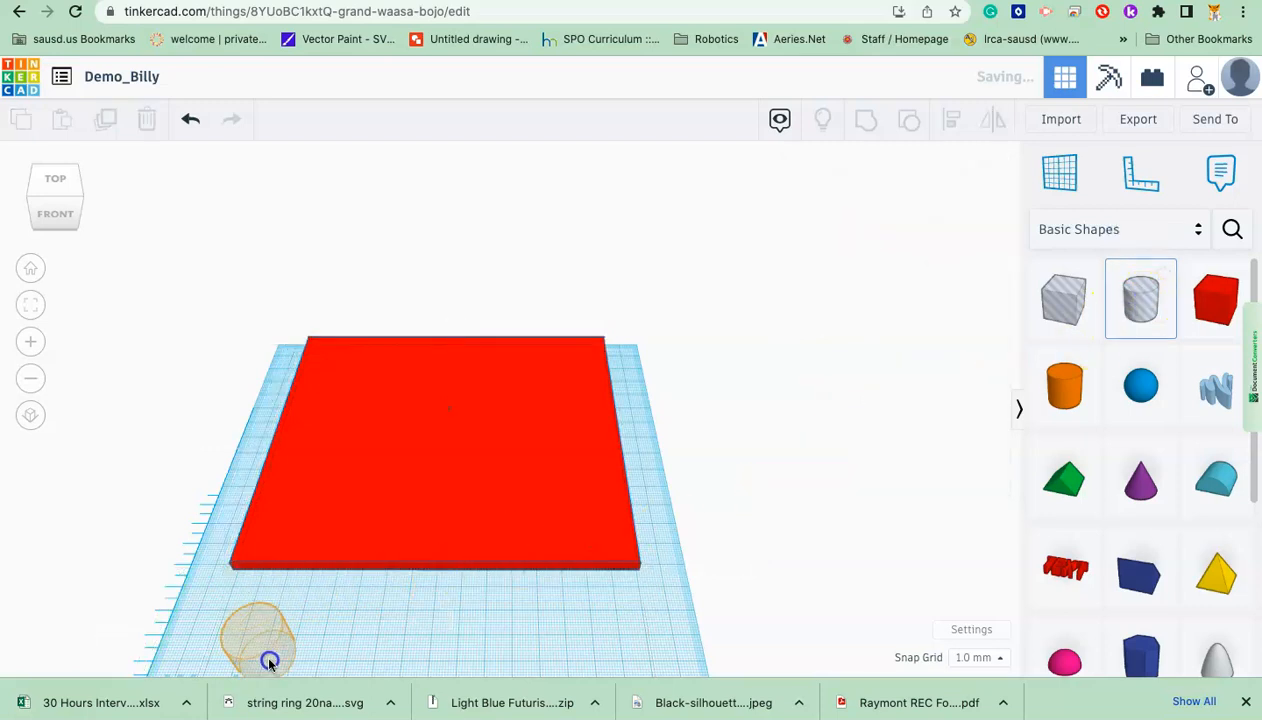
click(285, 620)
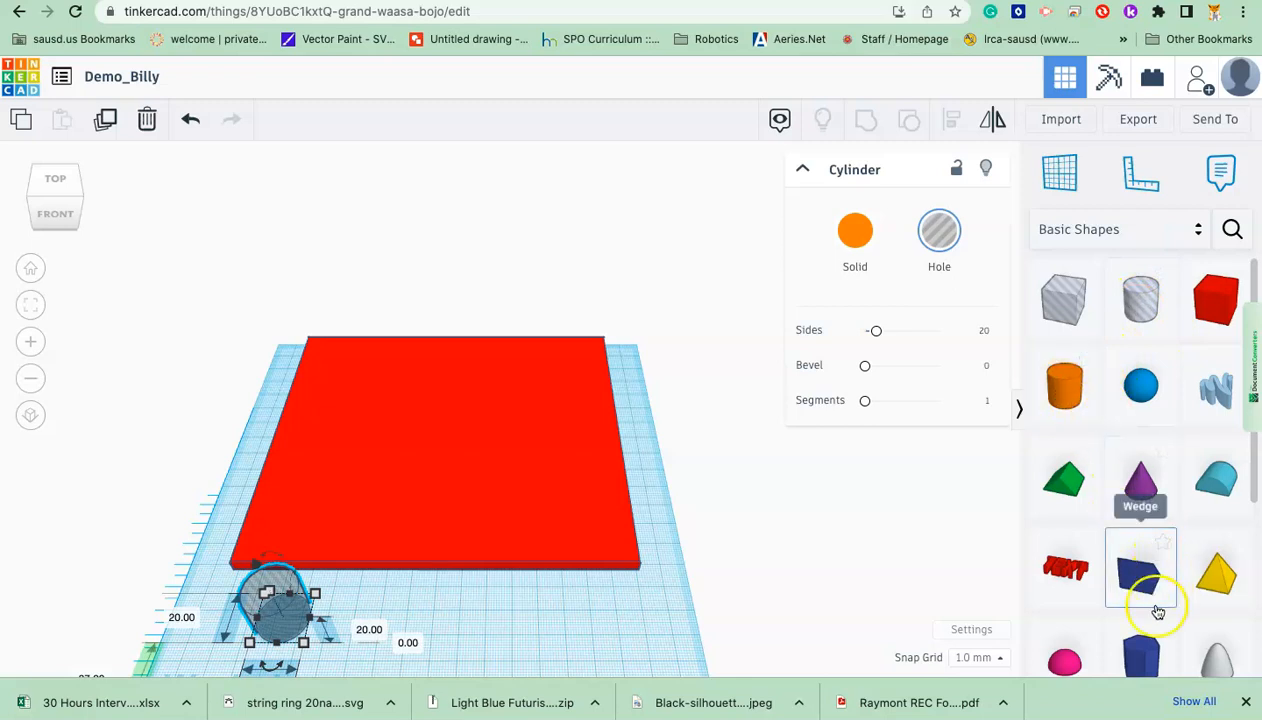
scroll(1148, 660, down, 1)
scroll(1153, 667, down, 1)
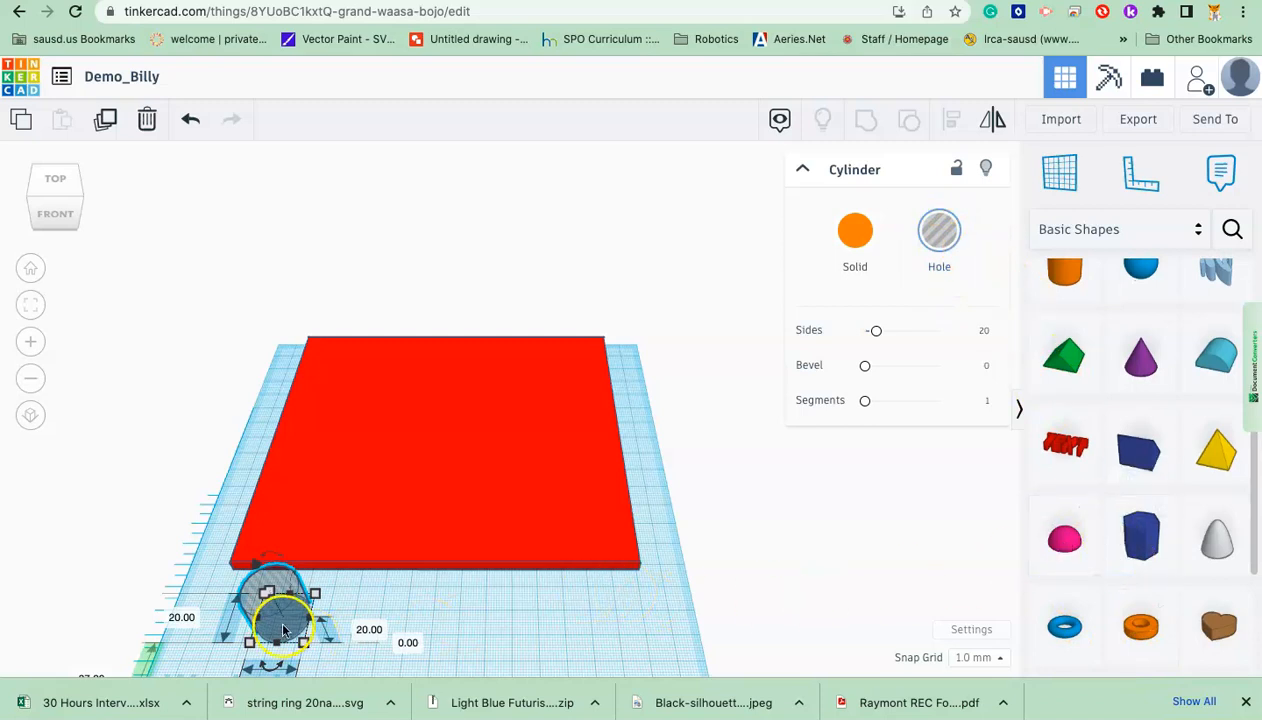
scroll(318, 660, down, 5)
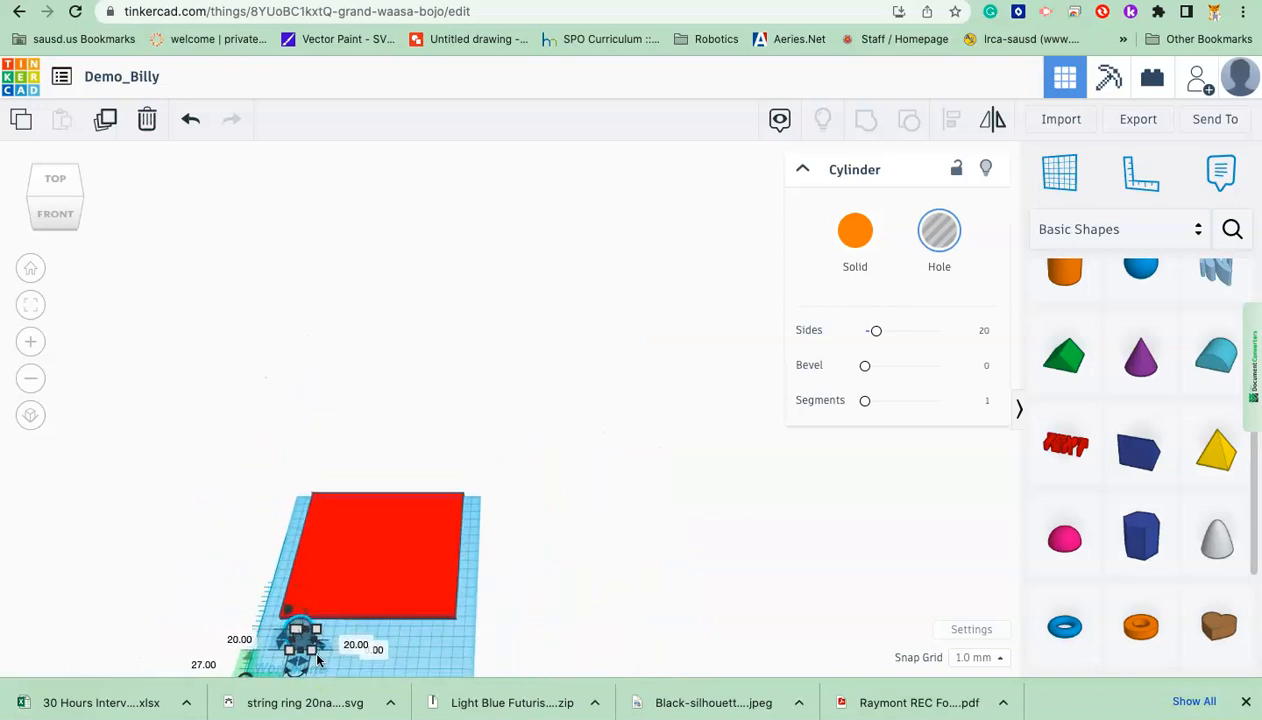
scroll(318, 660, up, 4)
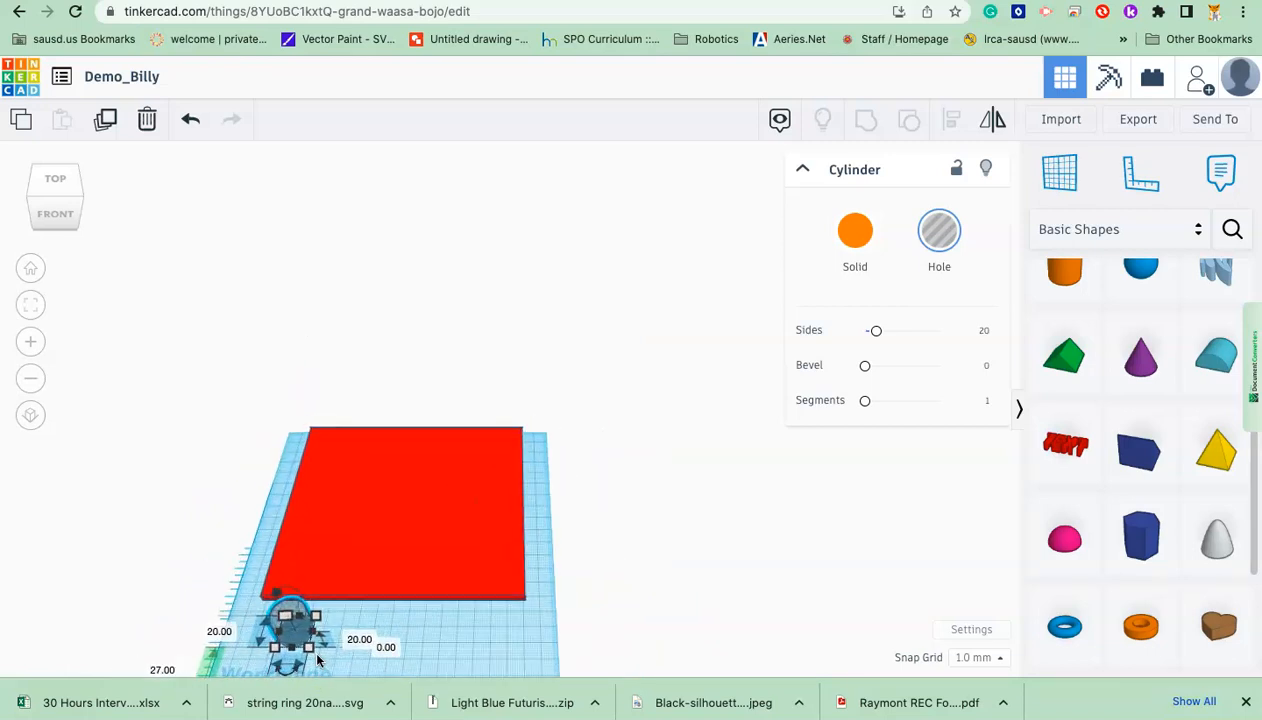
click(289, 636)
drag(289, 637, 333, 431)
click(389, 432)
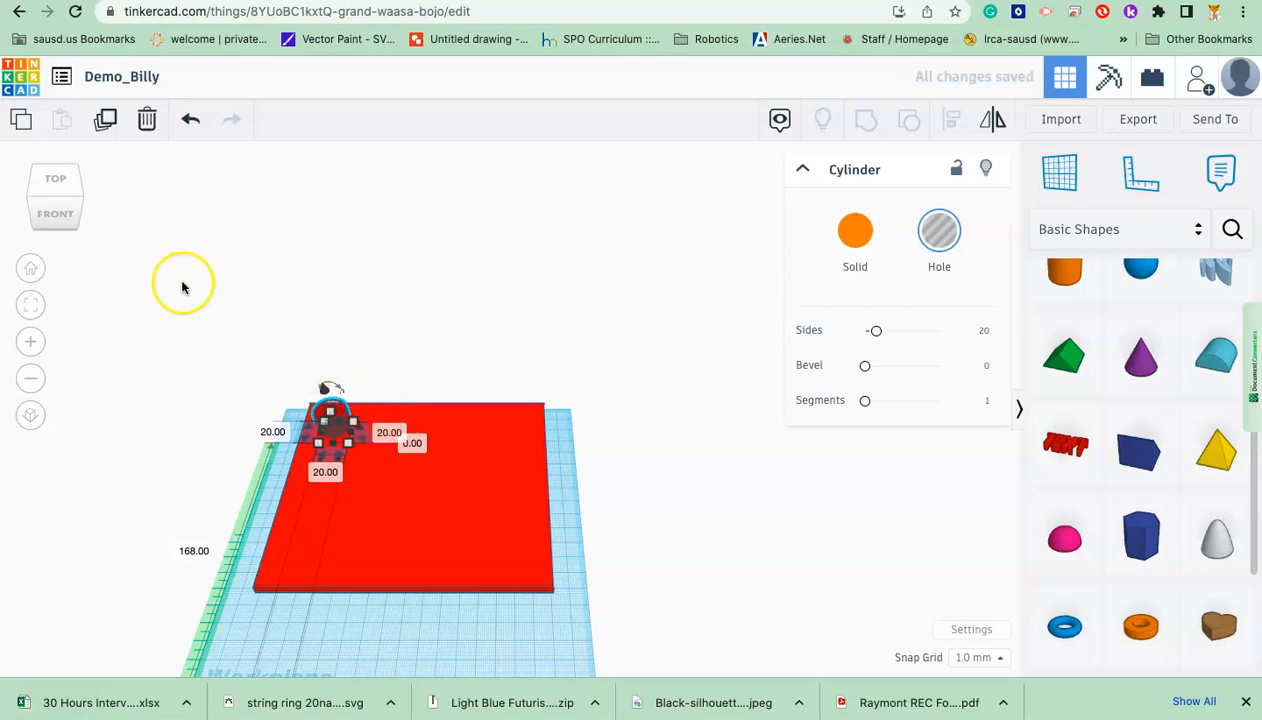
Step: Duplicate the cylinder hole and, with the snap grid at 5.0 mm, shift the copy 25 mm to the right
click(105, 120)
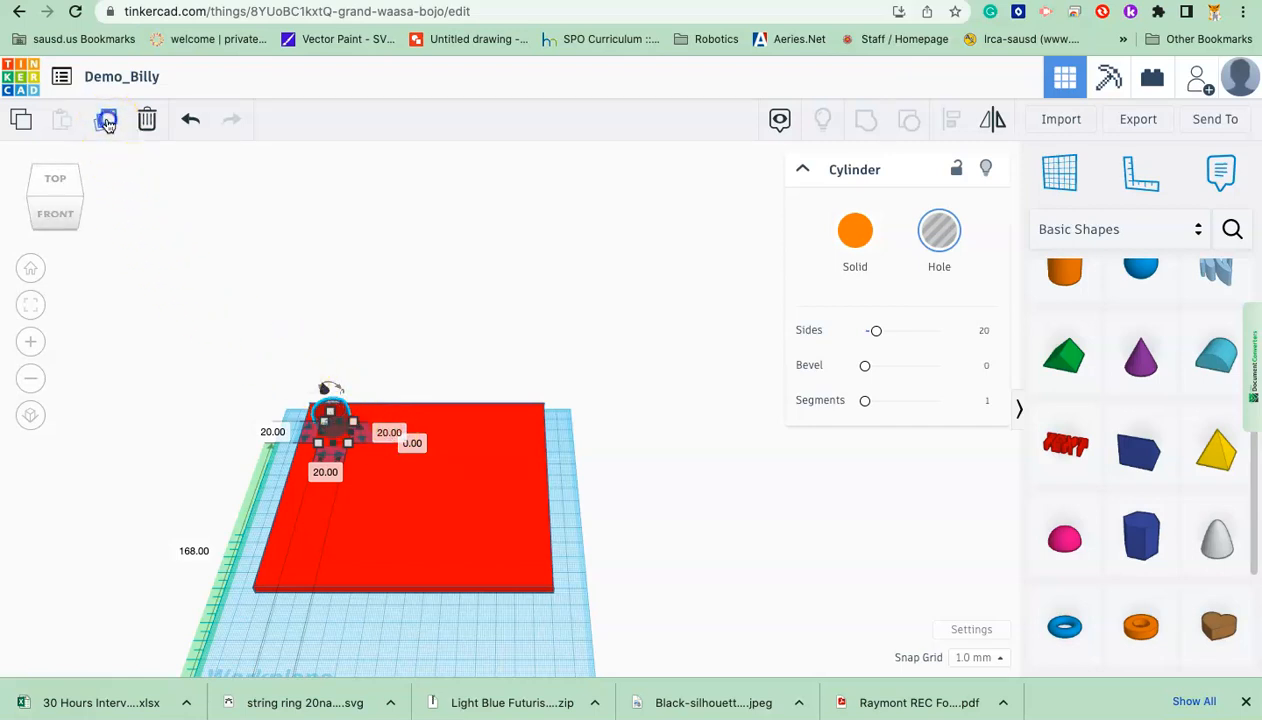
scroll(352, 353, up, 5)
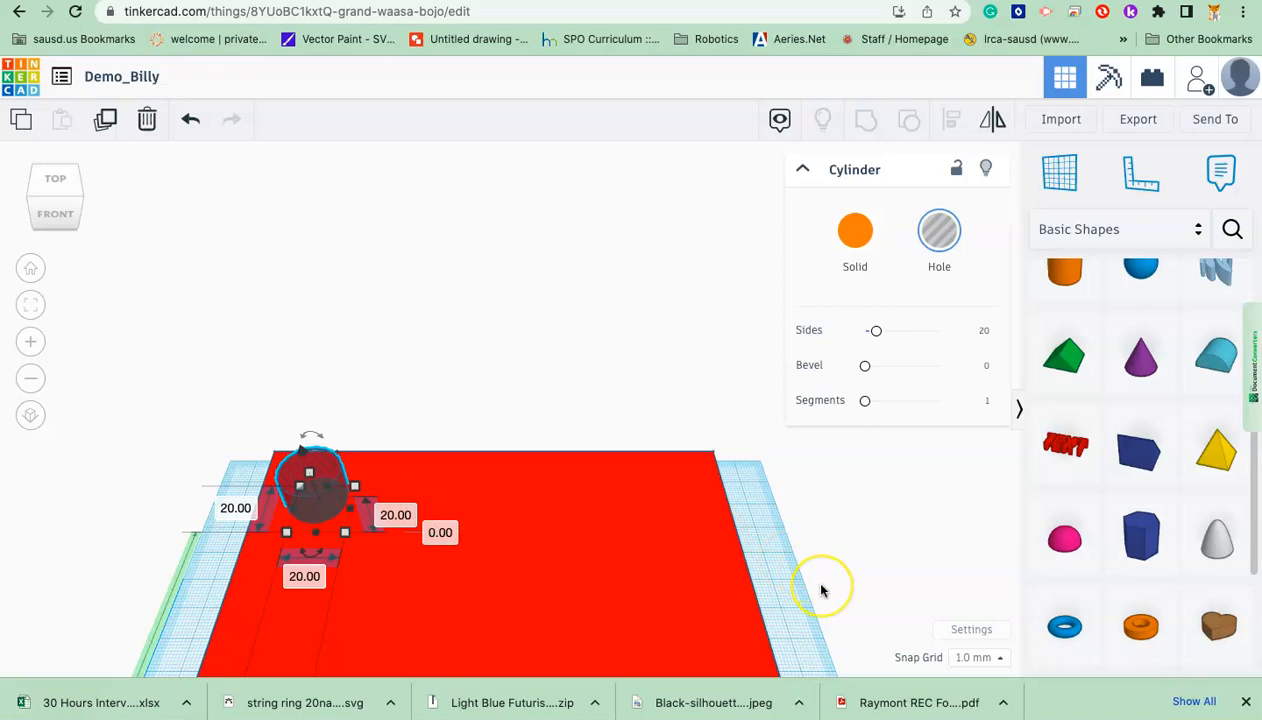
click(1001, 661)
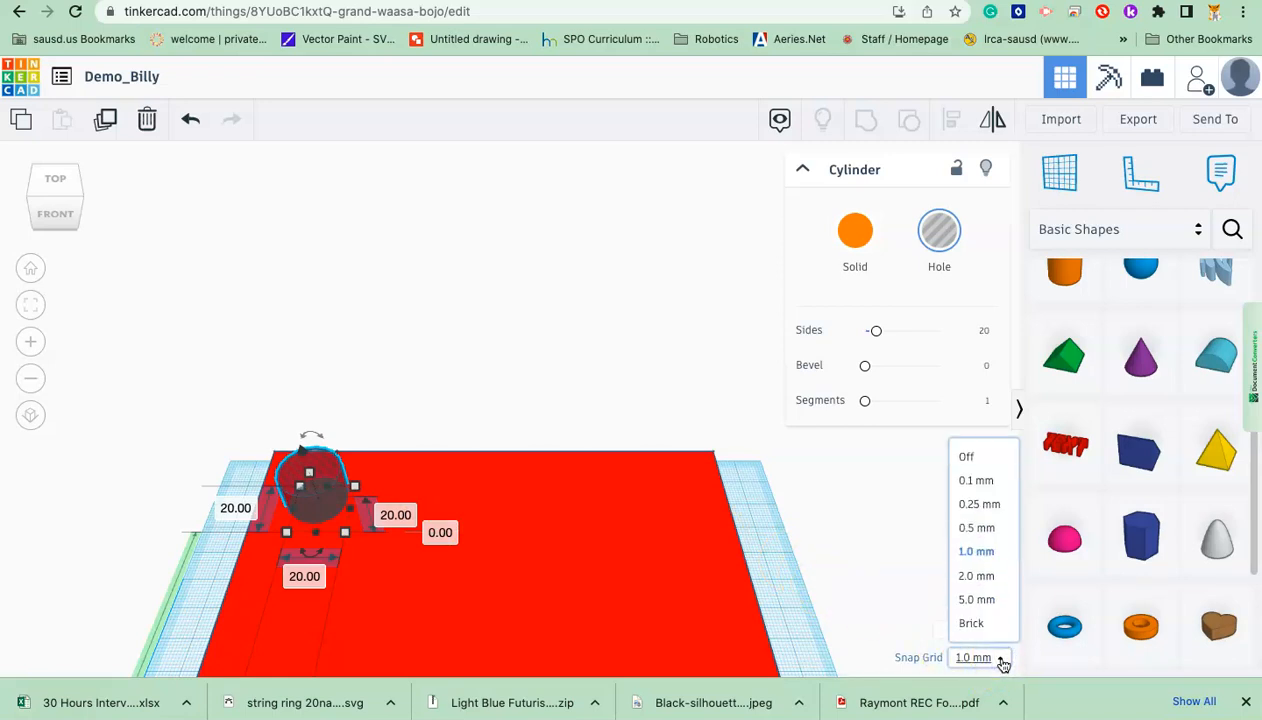
click(970, 600)
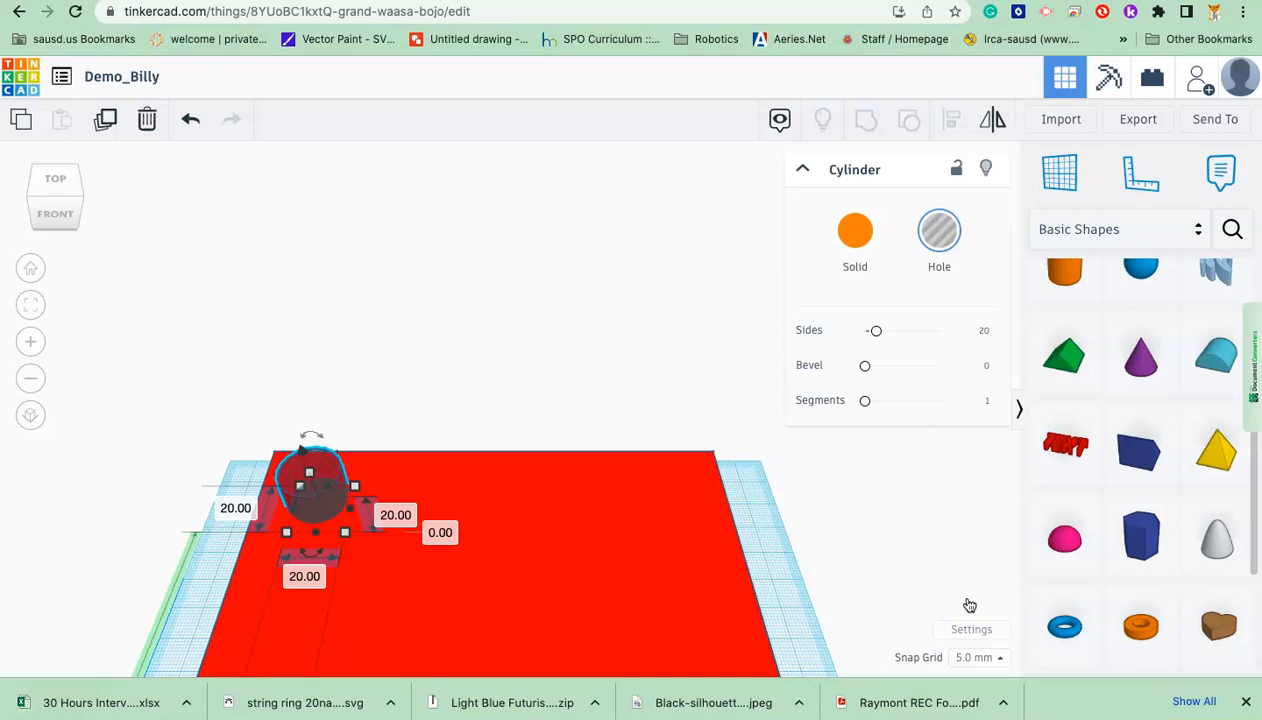
key(Right)
key(Right)
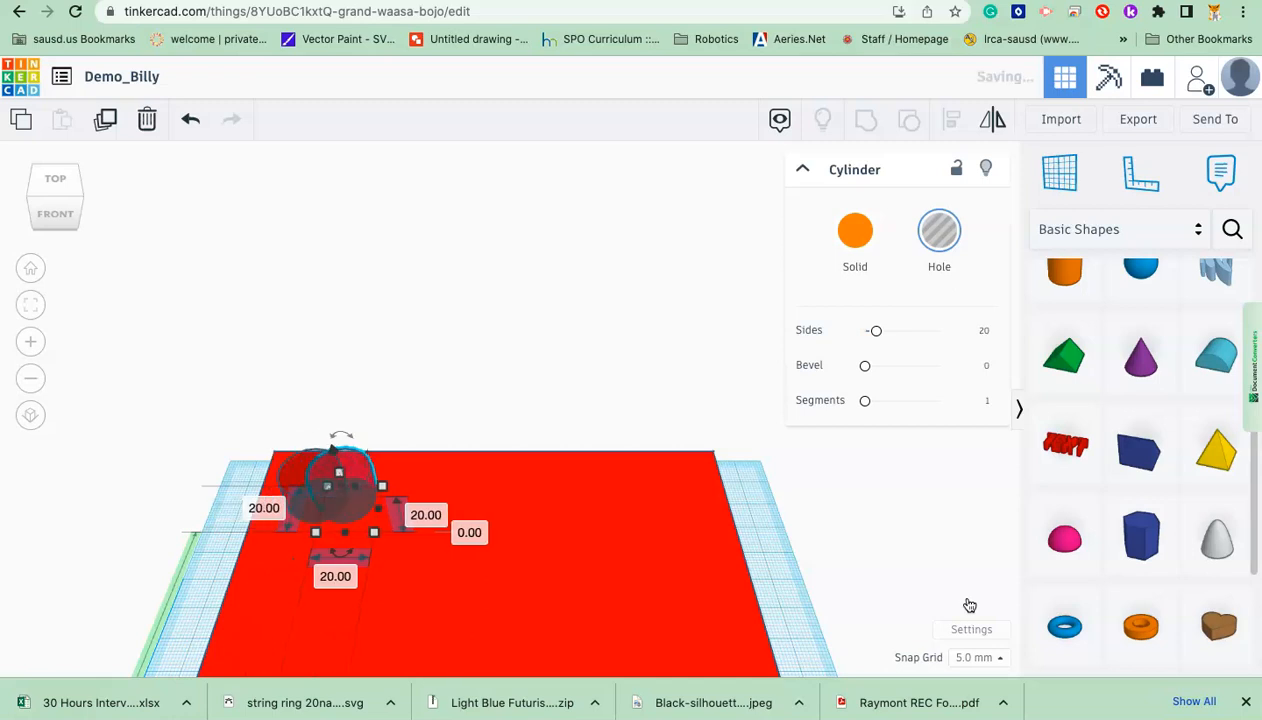
key(Right)
key(Right)
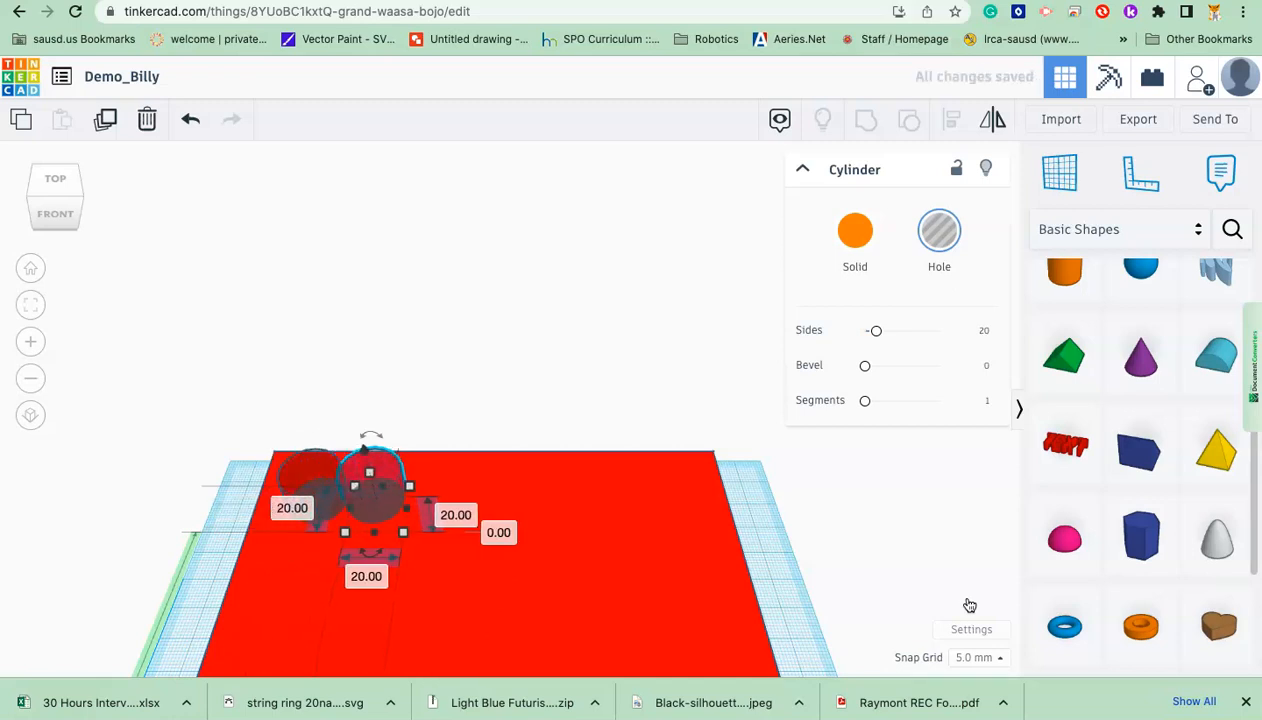
key(Right)
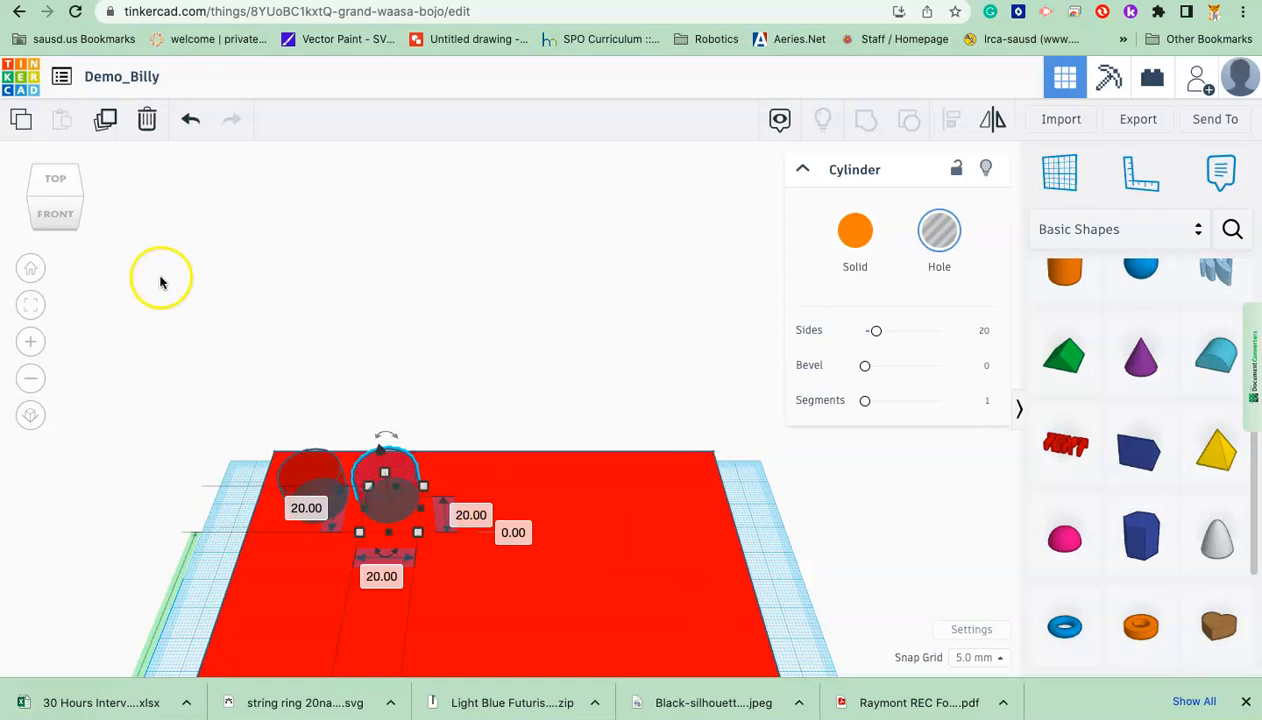
Step: Repeat the duplication four times to complete a row of six cylinder holes along the plate's back edge
click(107, 121)
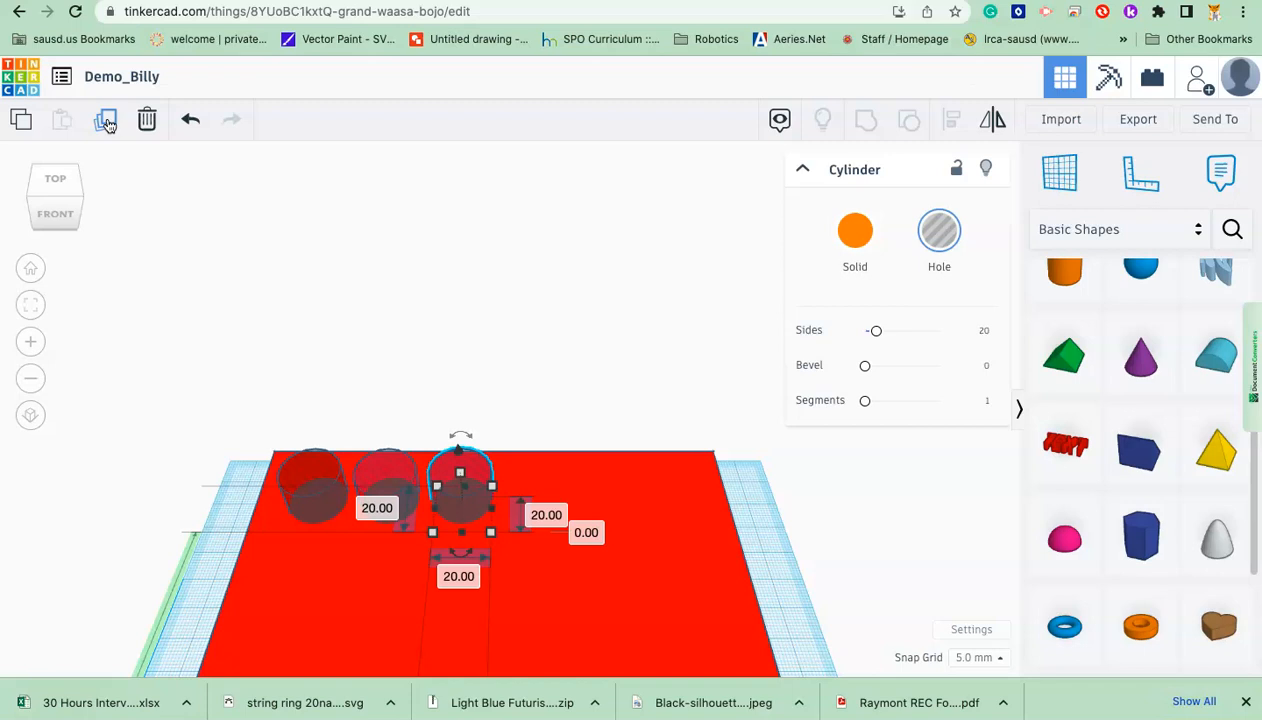
click(108, 122)
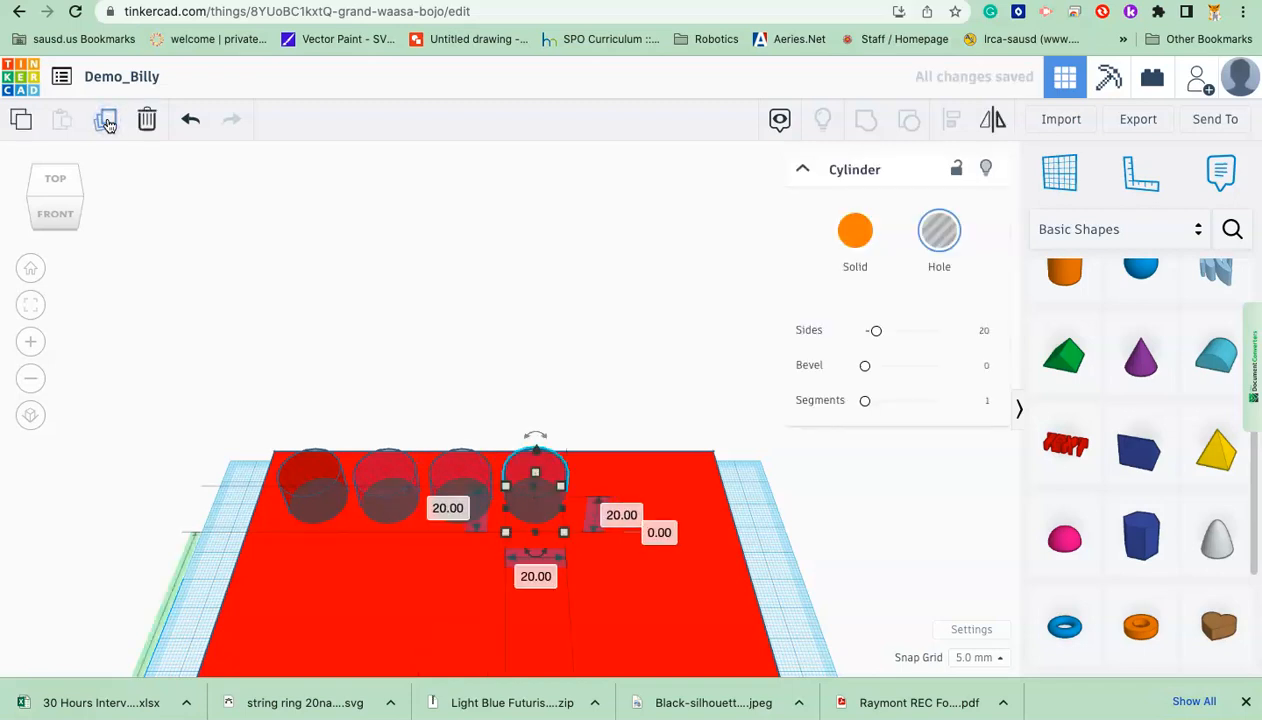
click(108, 122)
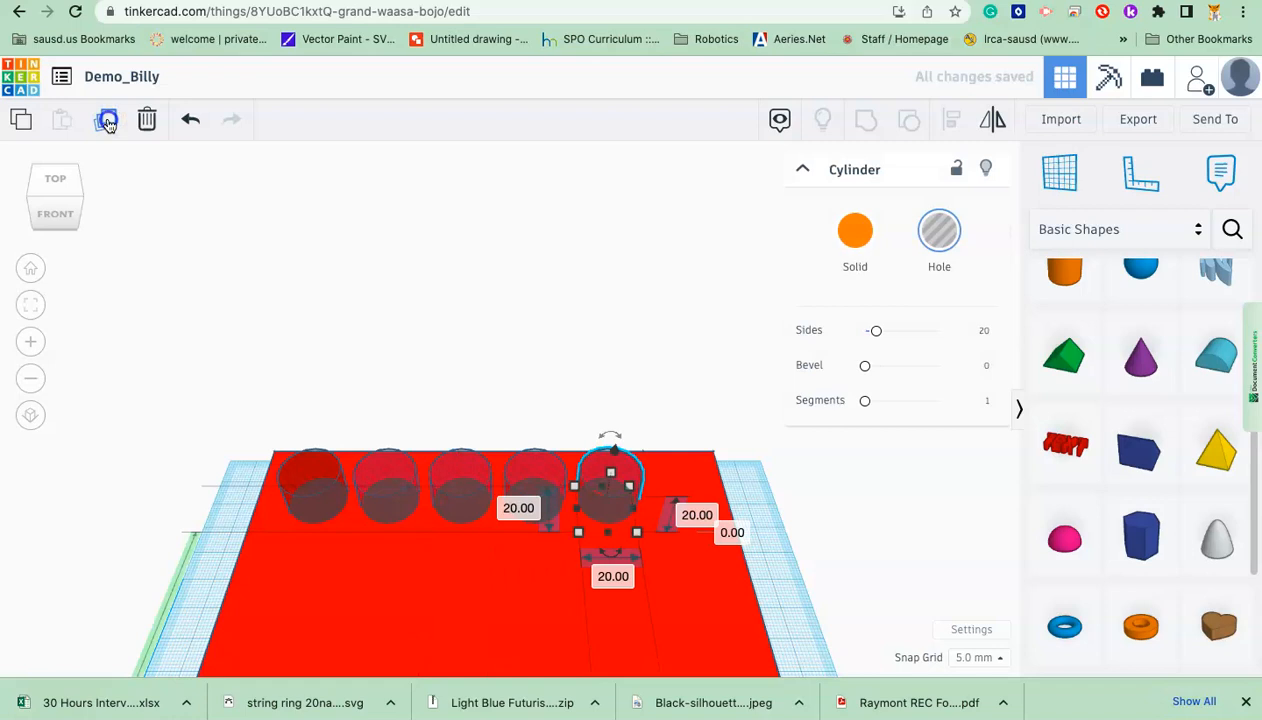
click(108, 122)
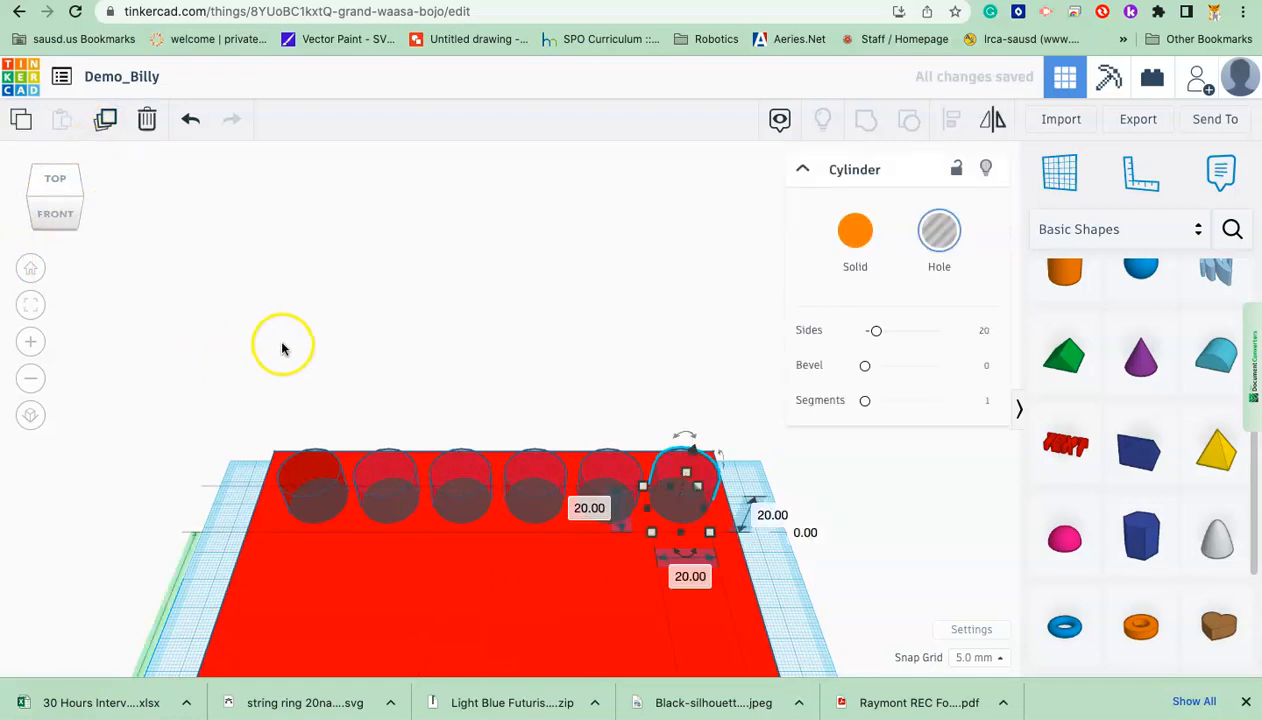
Step: Select all six cylinder holes in the row and group them into one shape
shift+click(606, 476)
shift+click(539, 474)
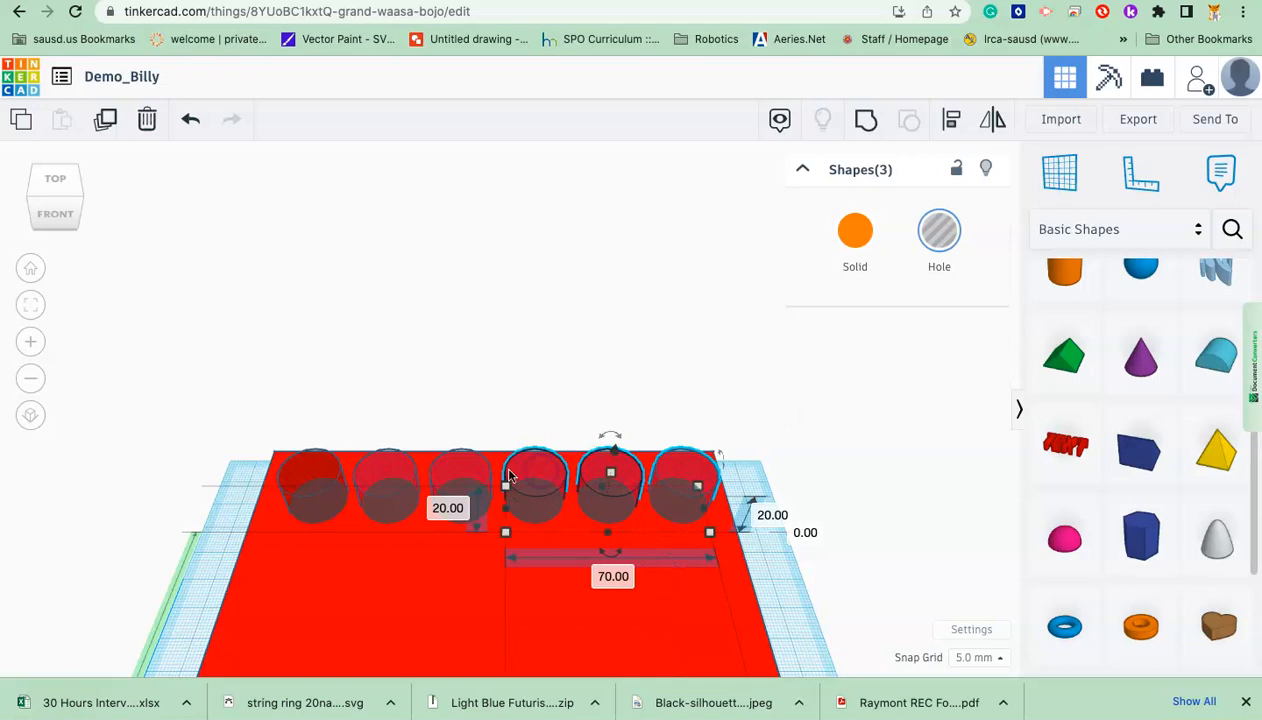
shift+click(453, 480)
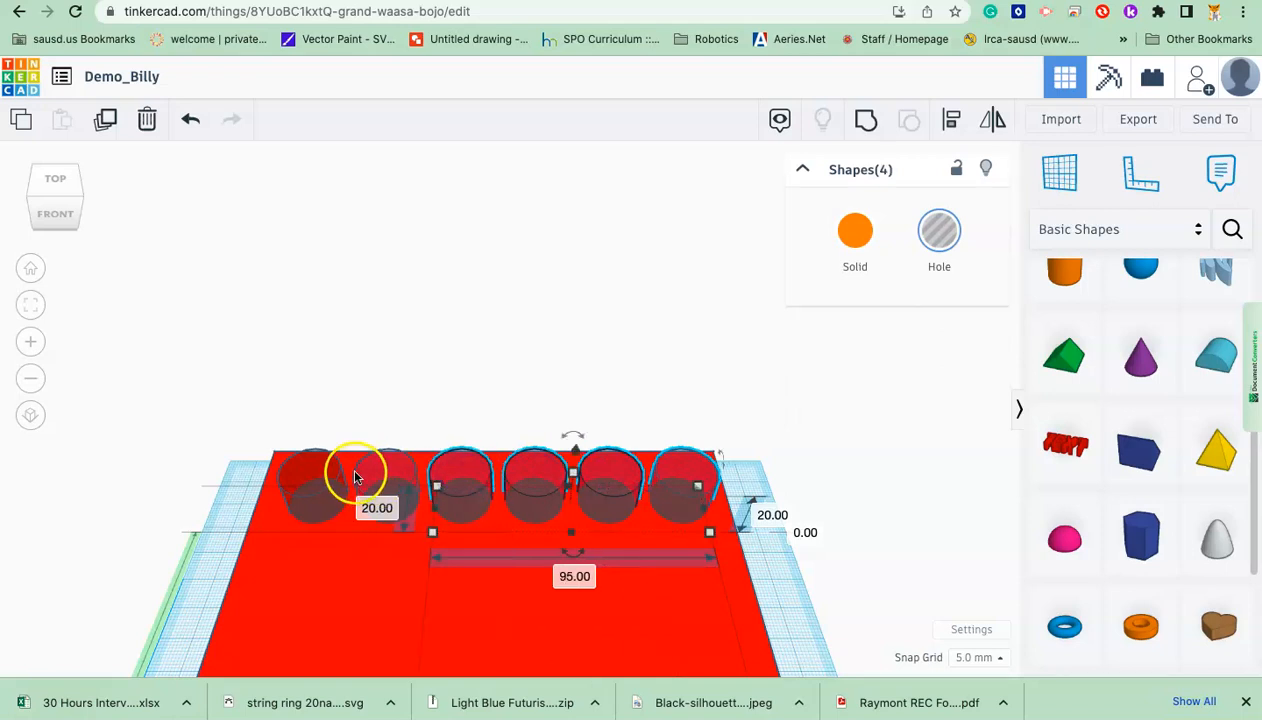
shift+click(384, 476)
shift+click(305, 463)
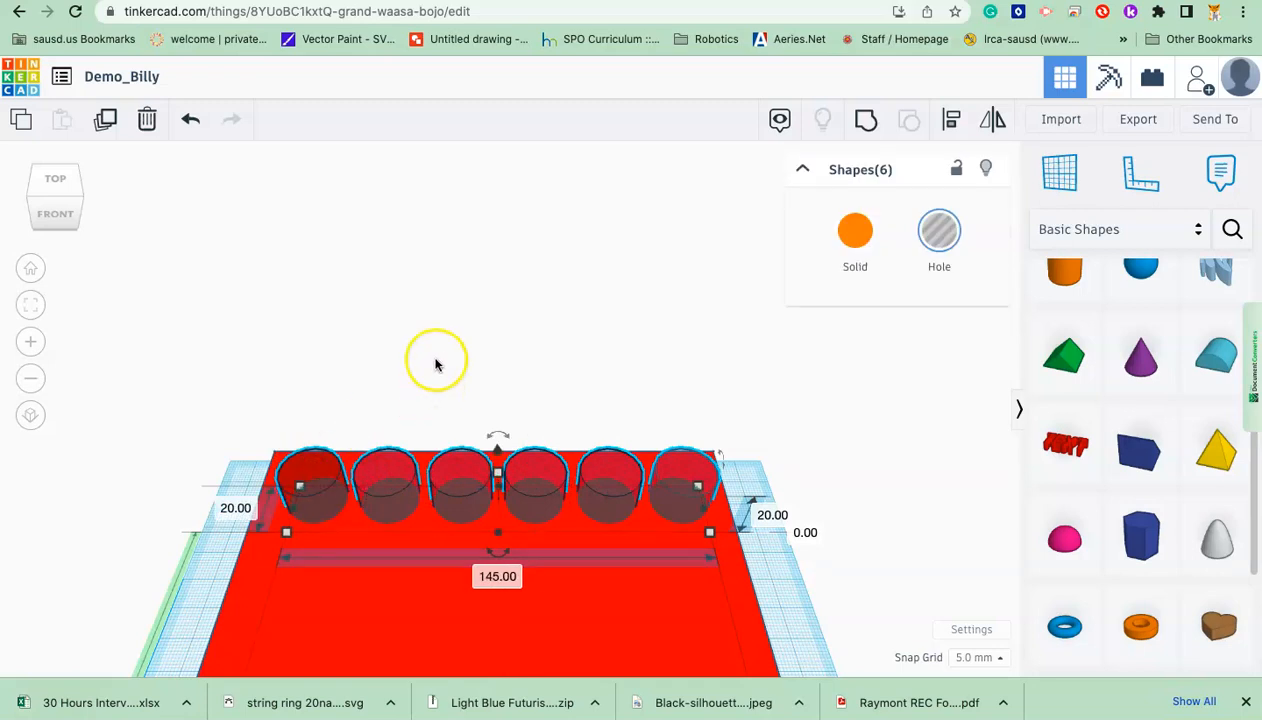
scroll(435, 364, down, 3)
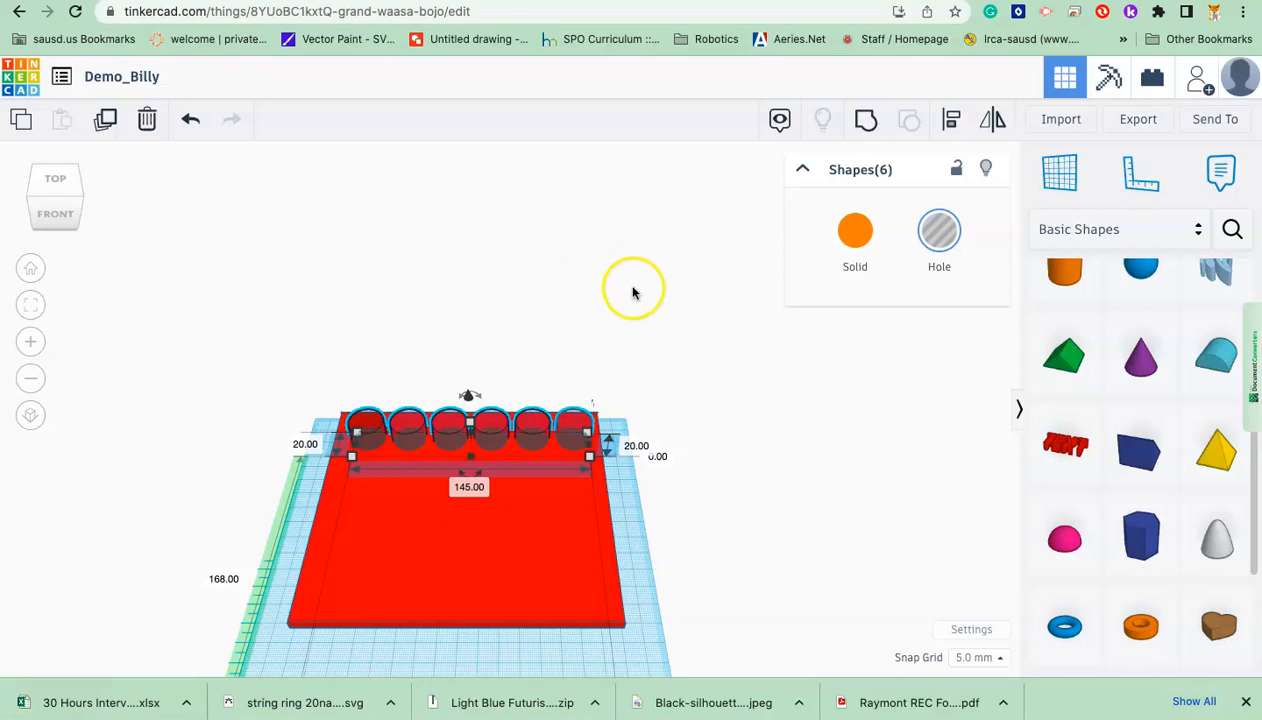
click(865, 121)
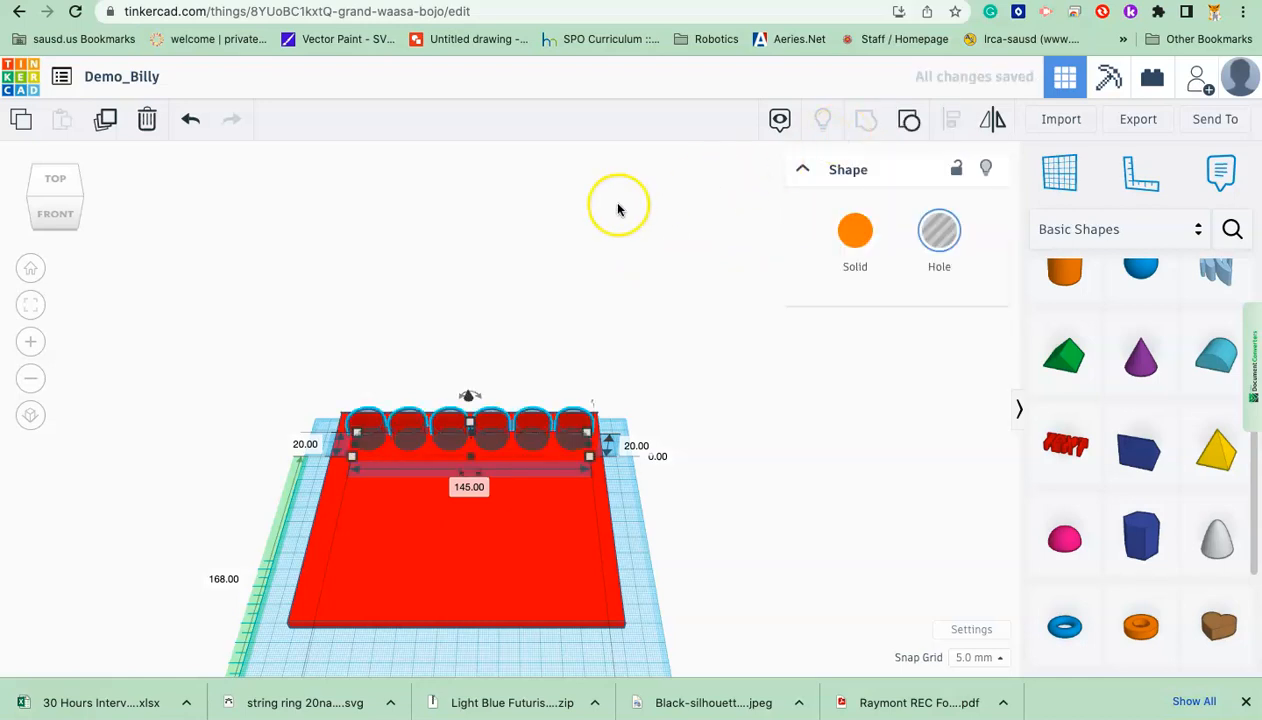
Step: Duplicate the grouped row of holes and shift the copy 25 mm toward the front of the plate
click(105, 121)
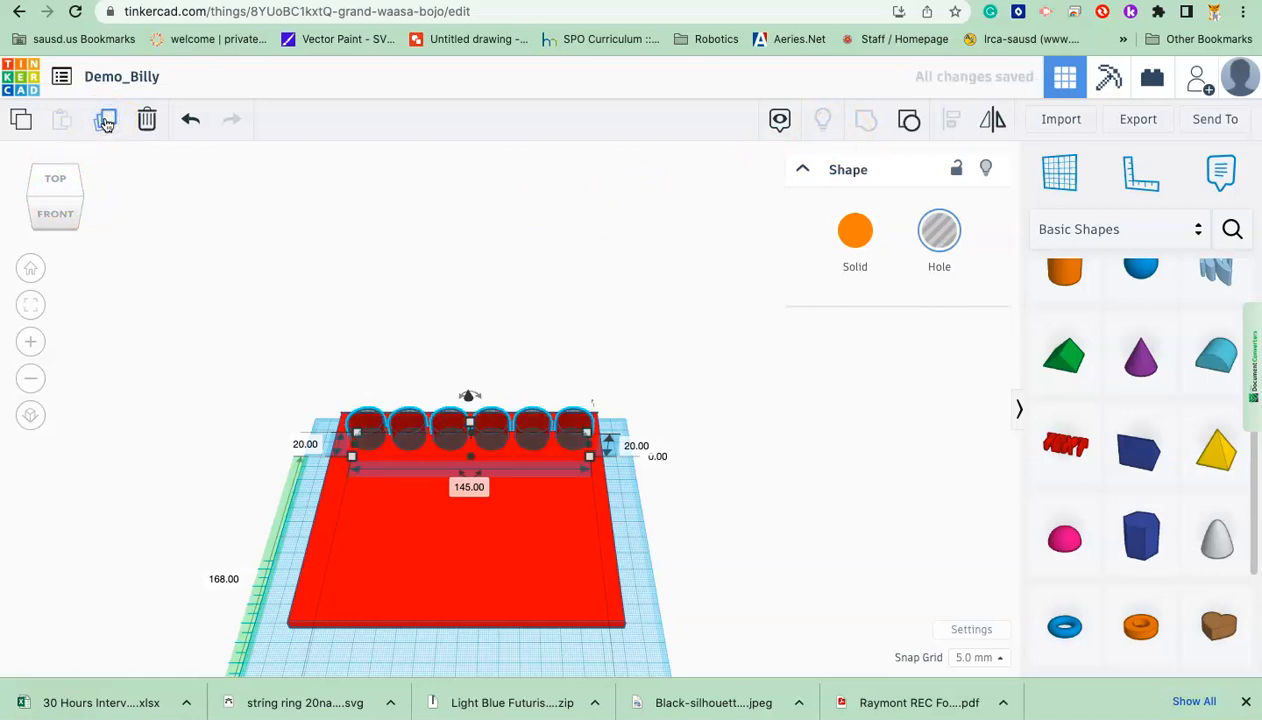
key(Down)
key(Down)
key(Down)
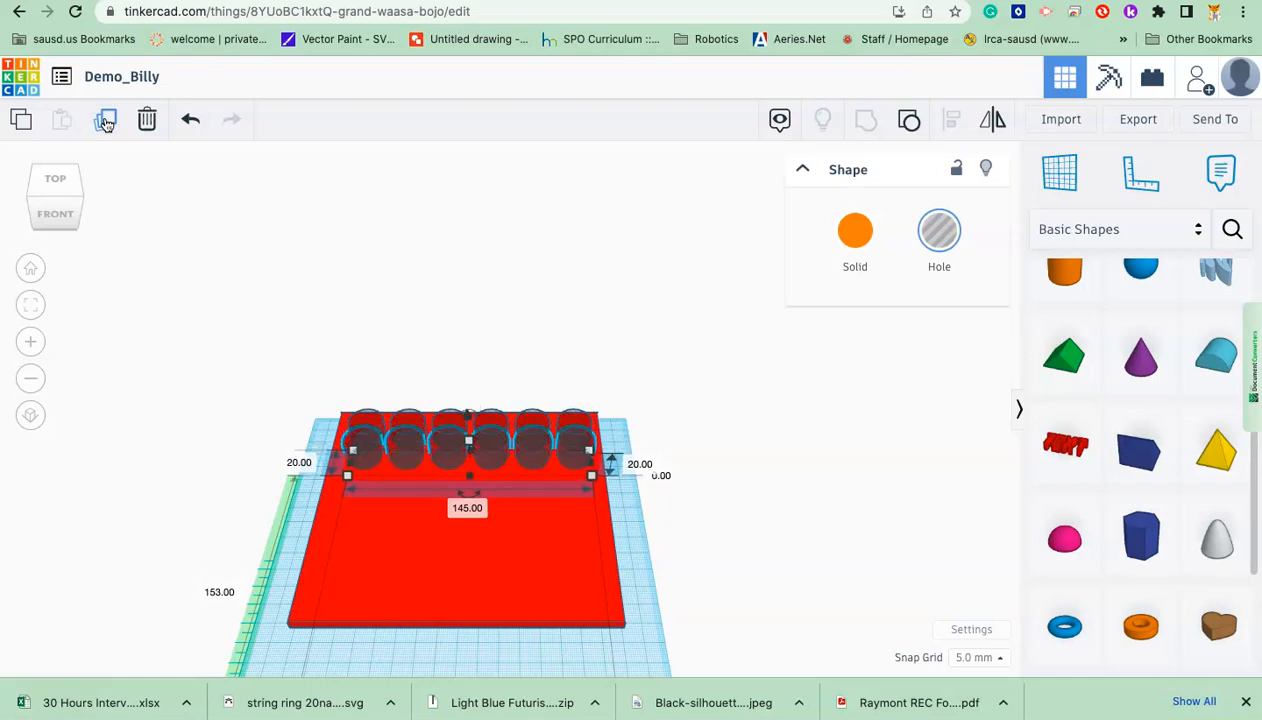
key(Down)
key(Down)
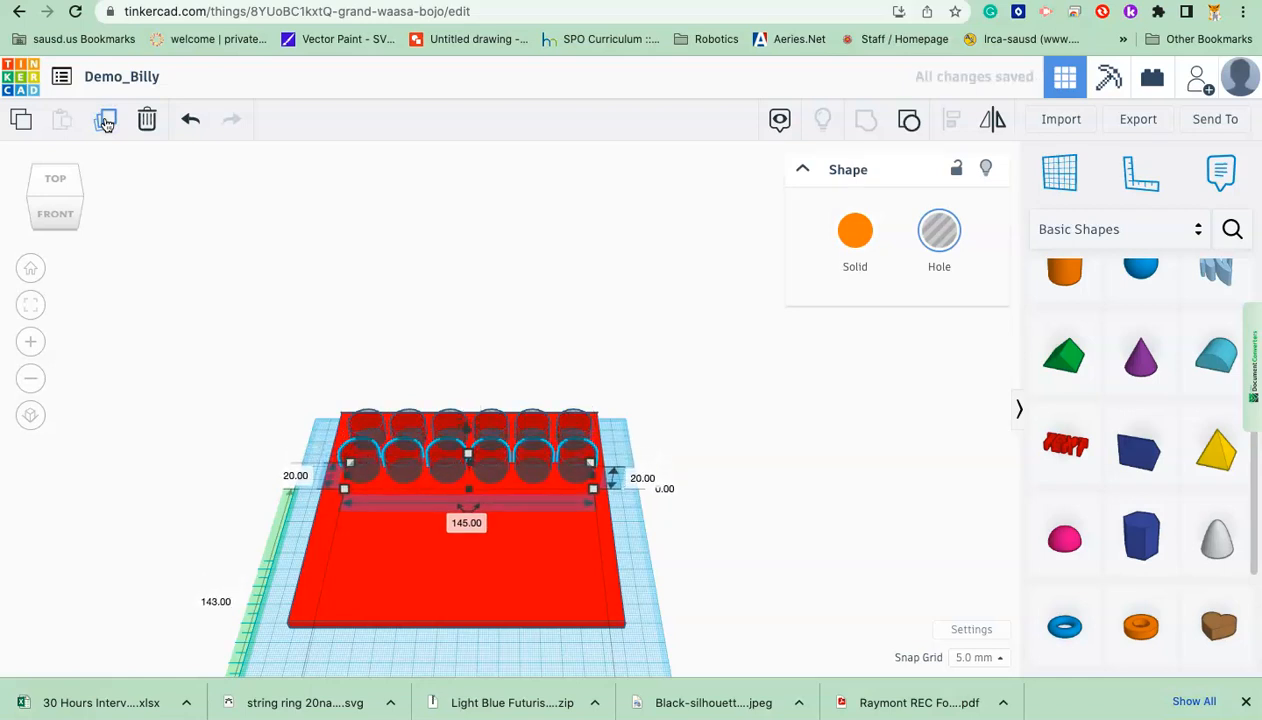
Step: Repeat the row duplication three times to fill the plate with five rows of holes
click(108, 119)
click(108, 119)
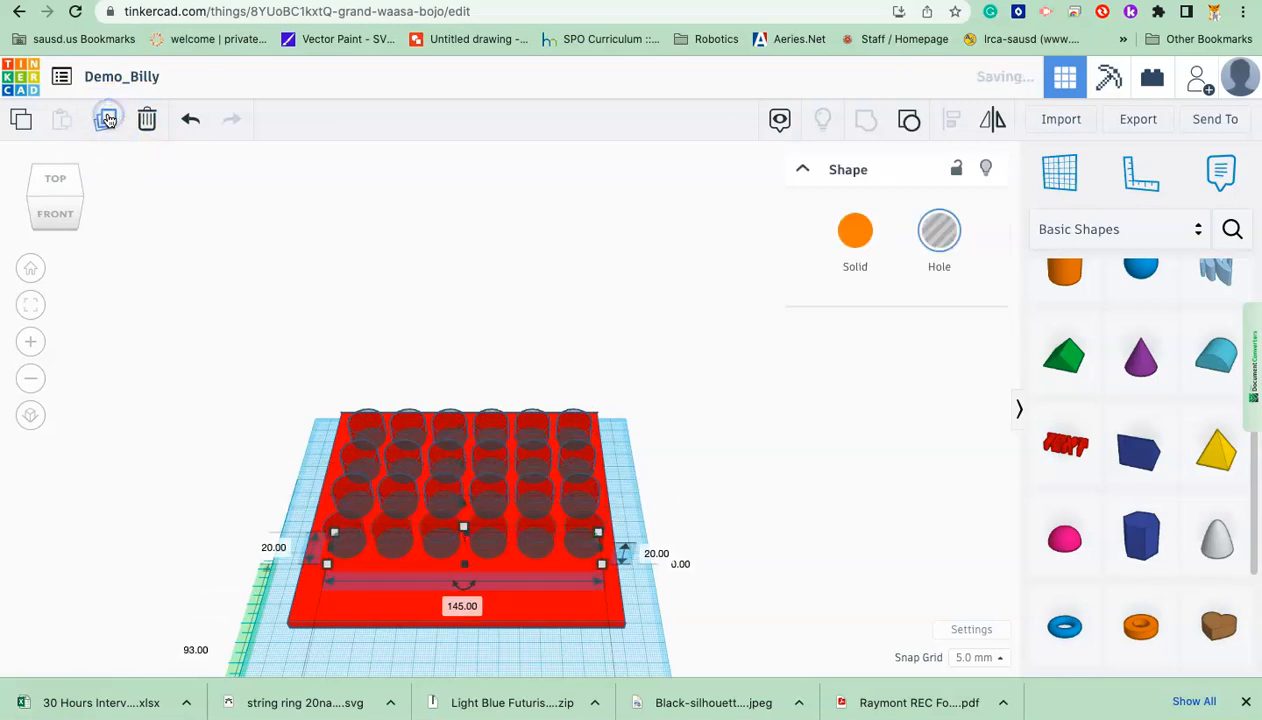
click(108, 119)
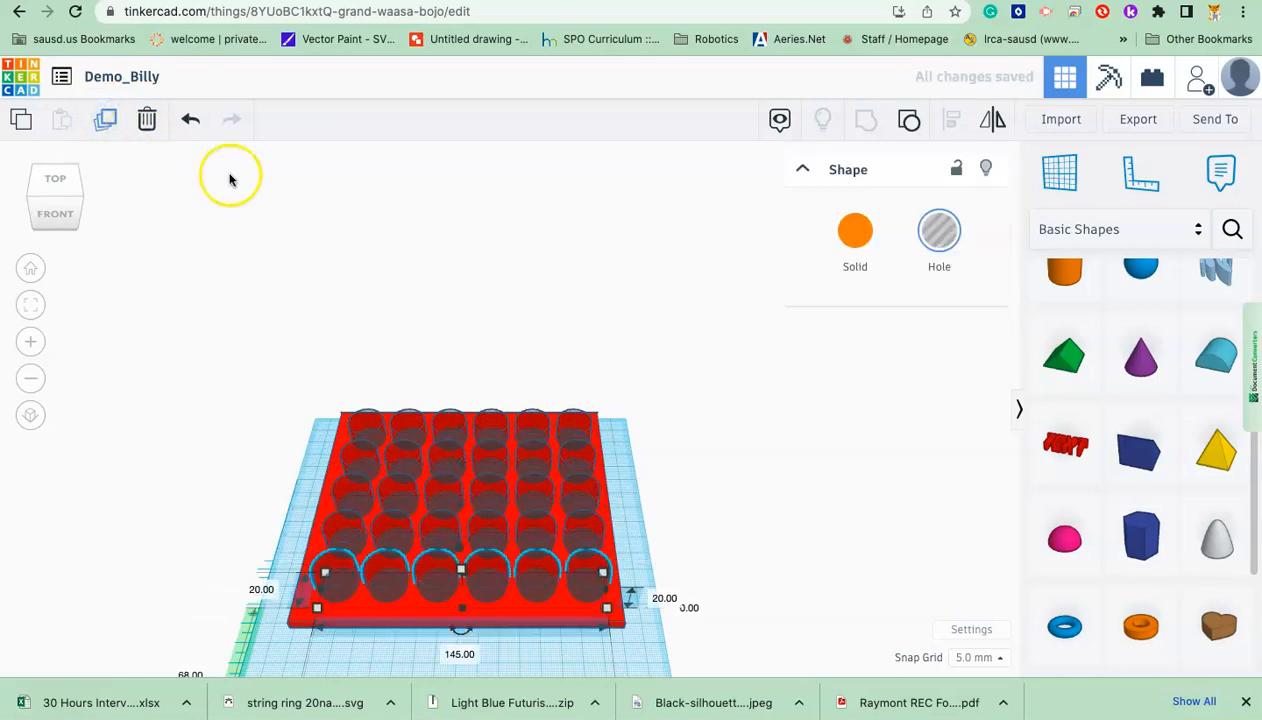
Step: Select the plate together with all five hole rows and group them to cut the holes through the plate
click(297, 336)
drag(309, 367, 656, 710)
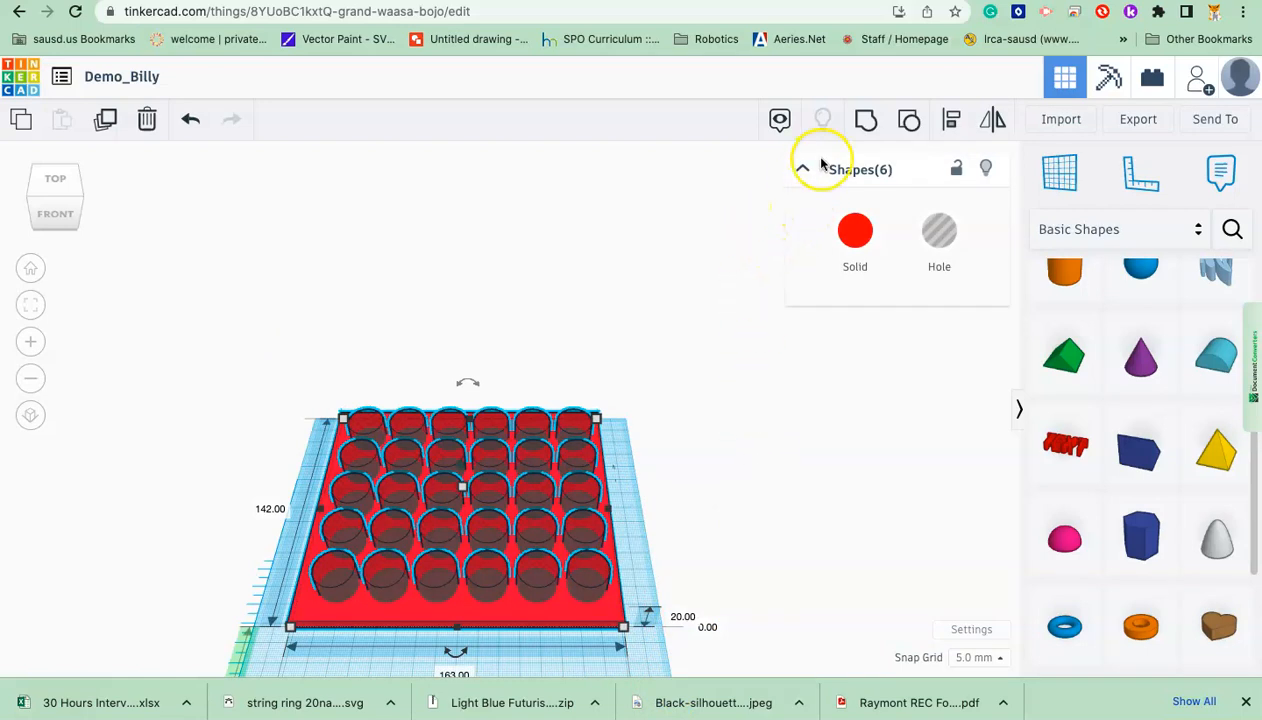
click(320, 356)
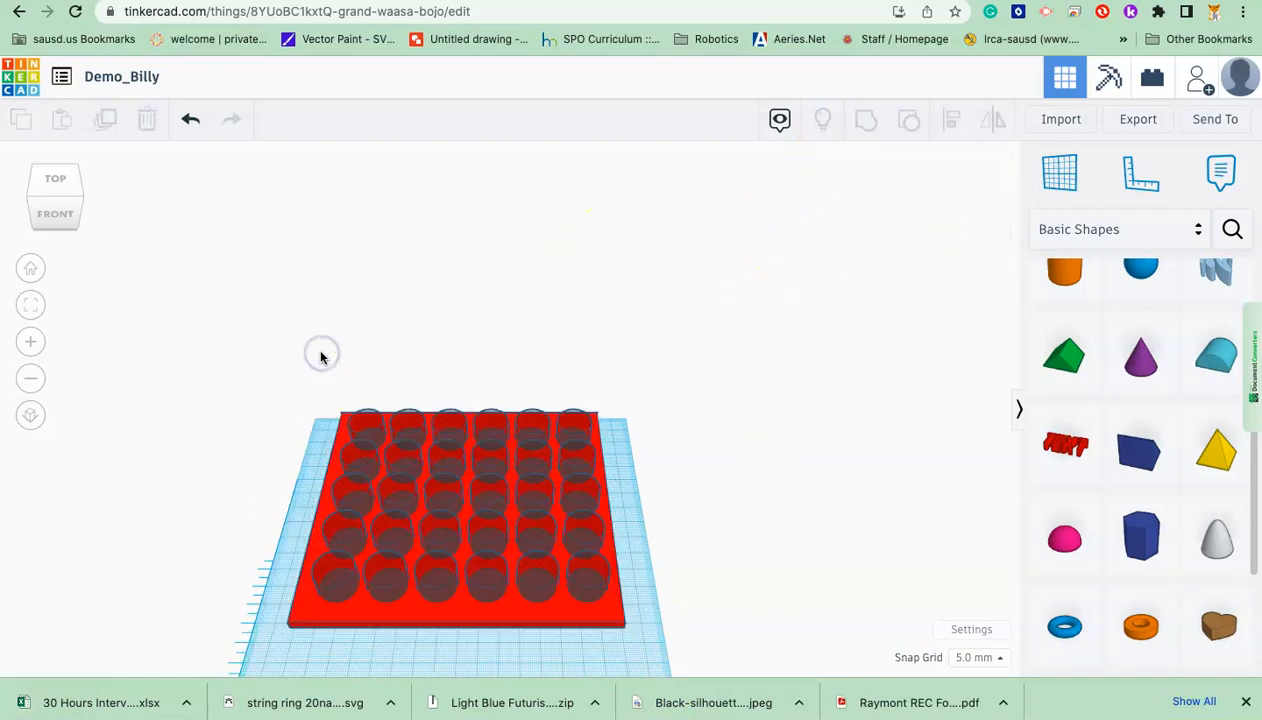
drag(322, 366, 338, 403)
drag(606, 665, 621, 665)
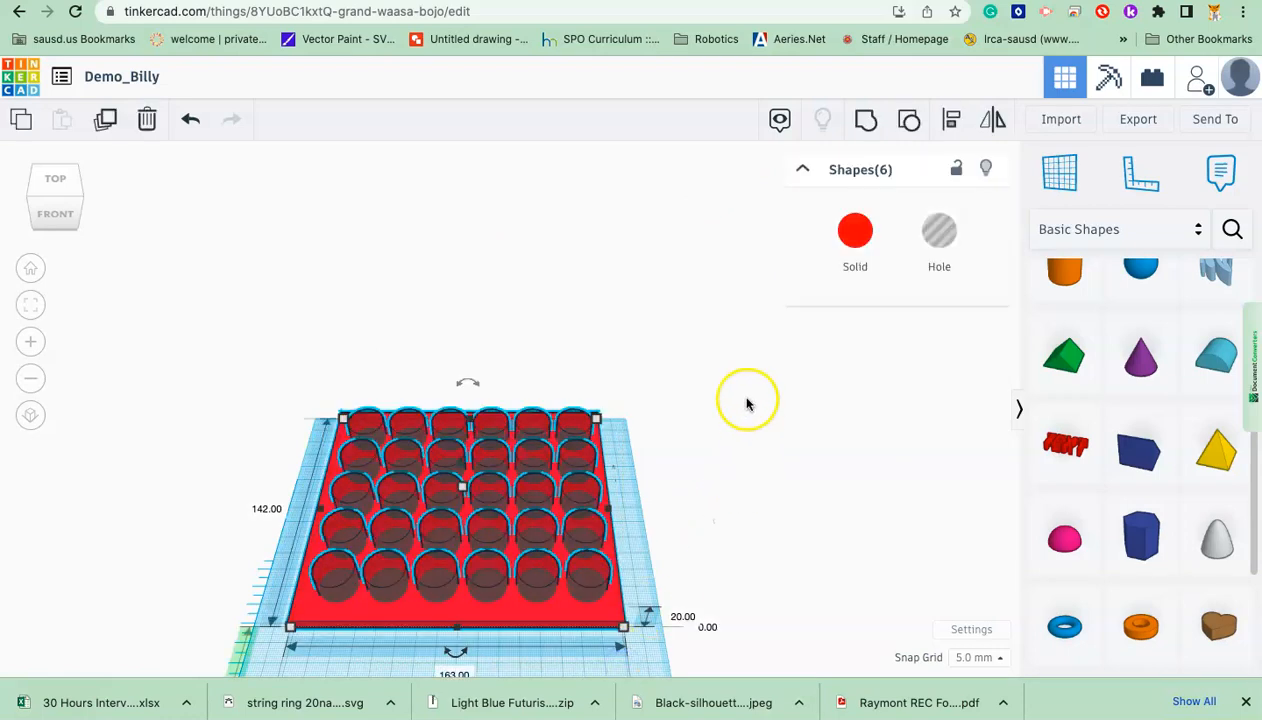
click(866, 121)
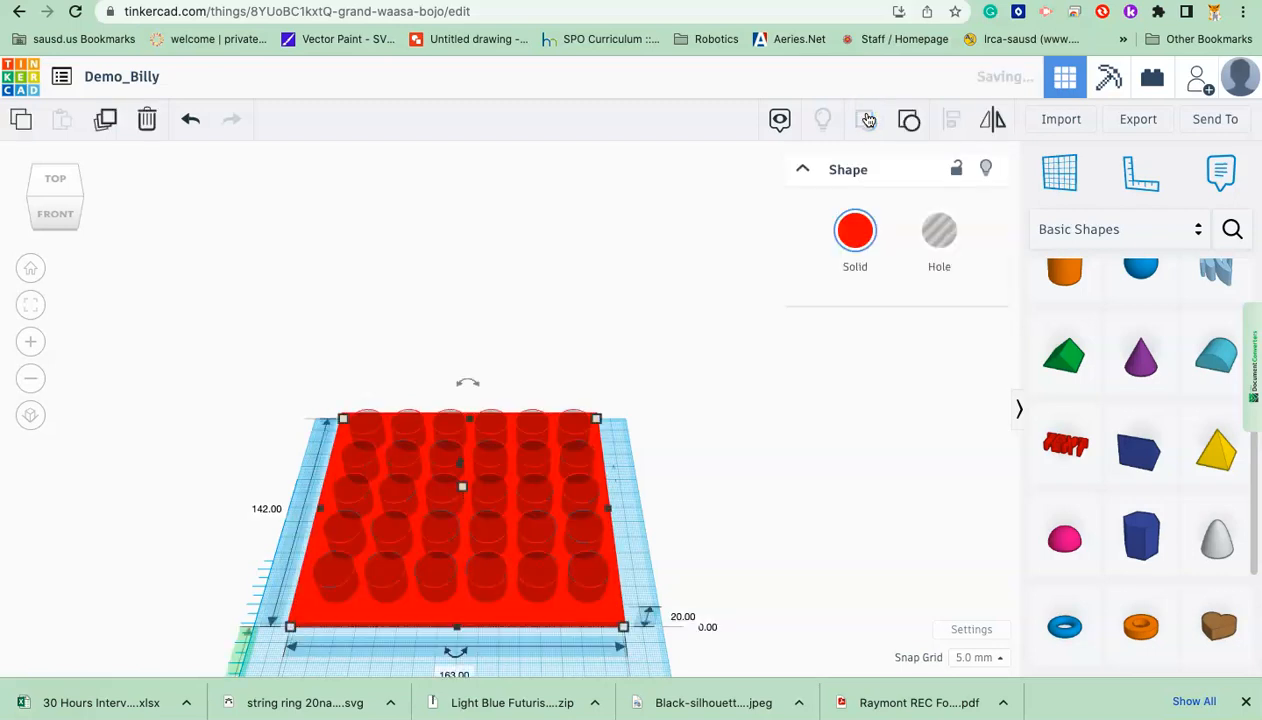